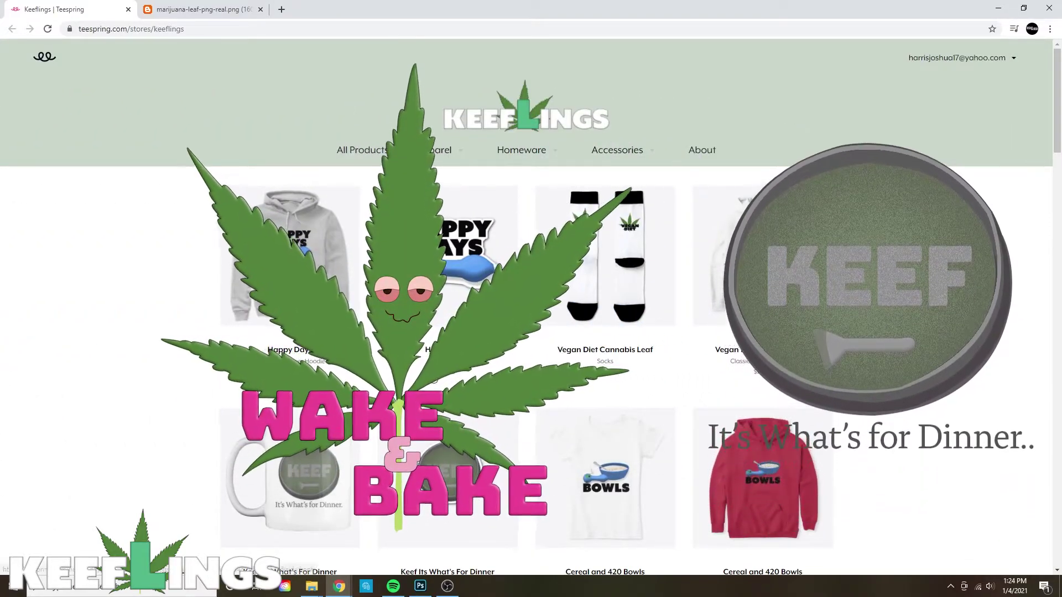
pyautogui.scroll(-6, 205, 365)
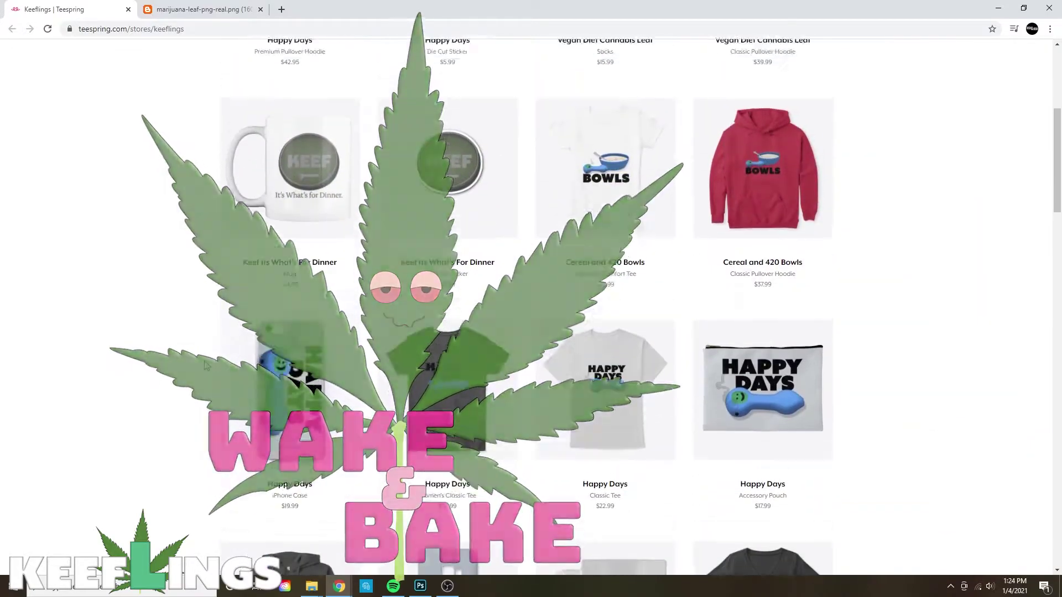
pyautogui.scroll(5, 204, 343)
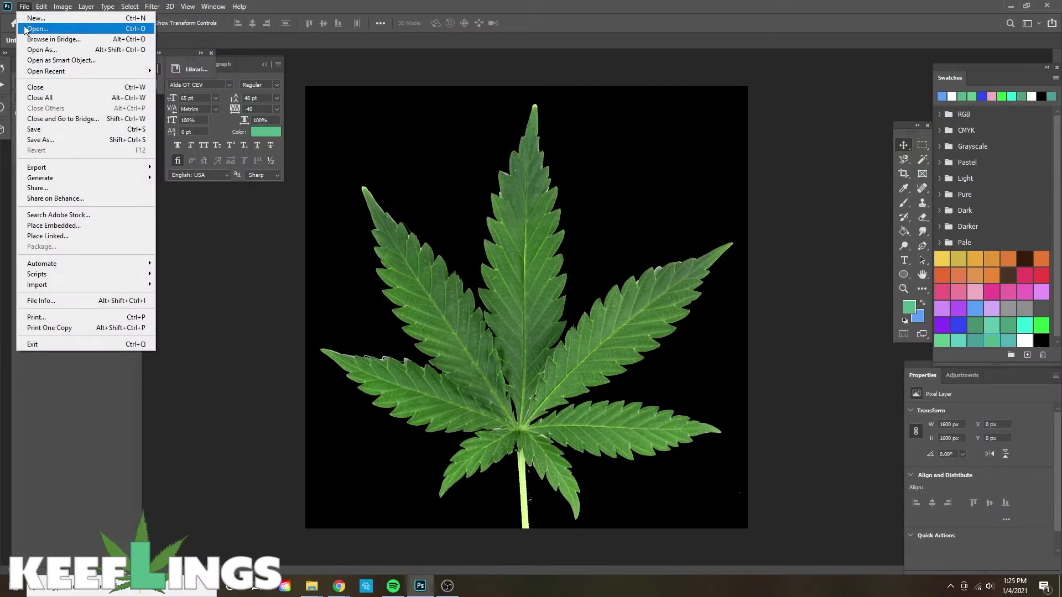
# Create a new document 2500 pixels wide and 2500 pixels high
pyautogui.click(34, 18)
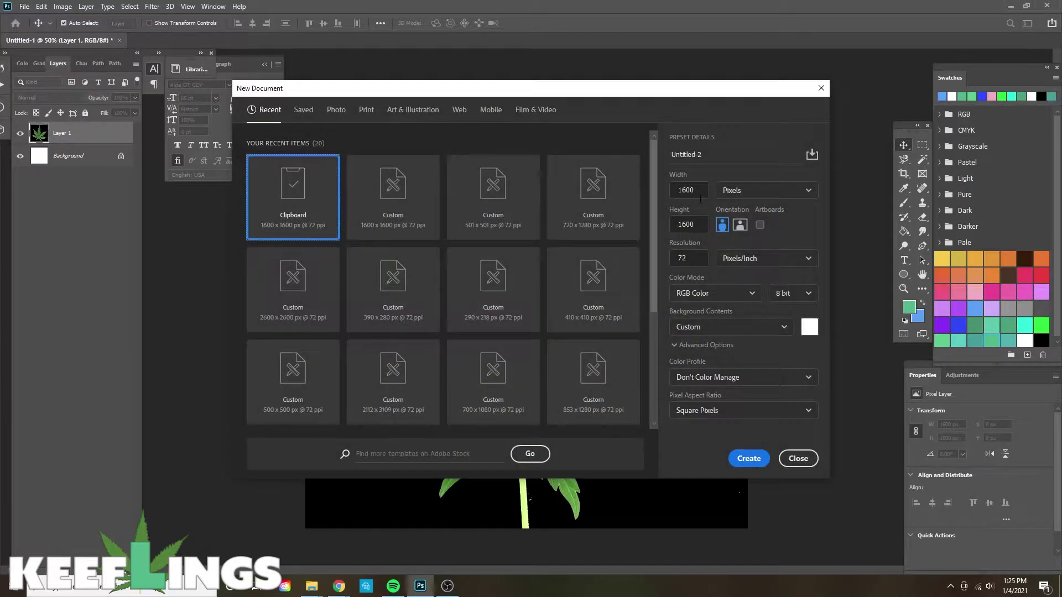
pyautogui.write('25')
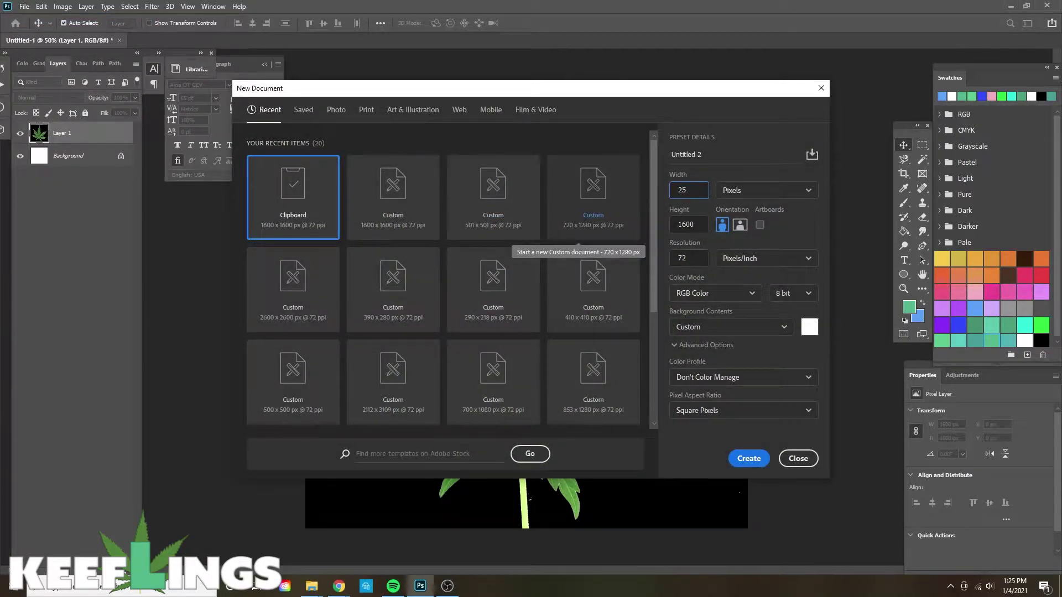
pyautogui.press('Tab')
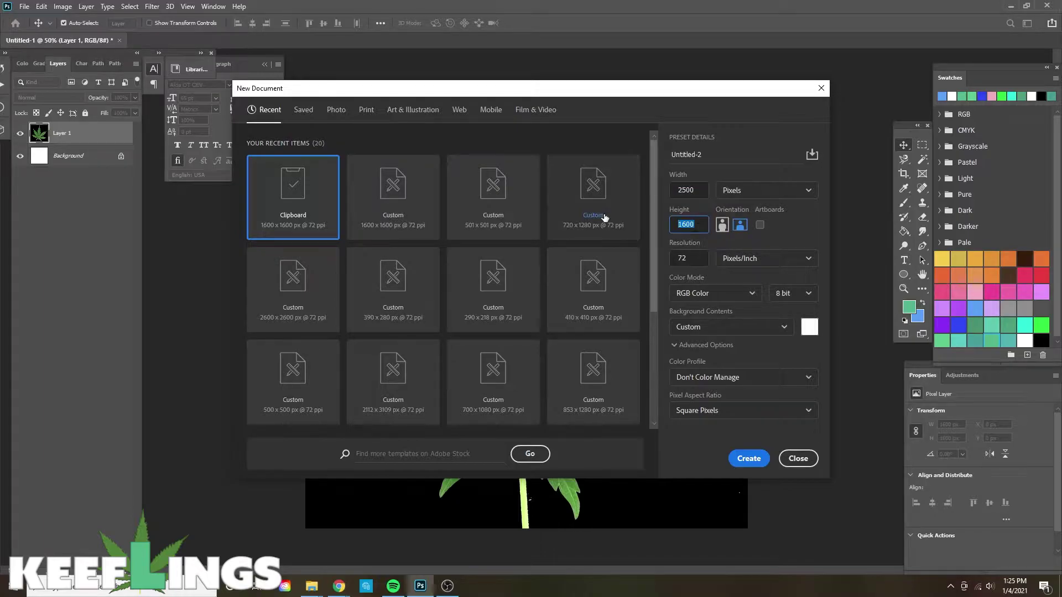
pyautogui.write('2500')
pyautogui.click(752, 460)
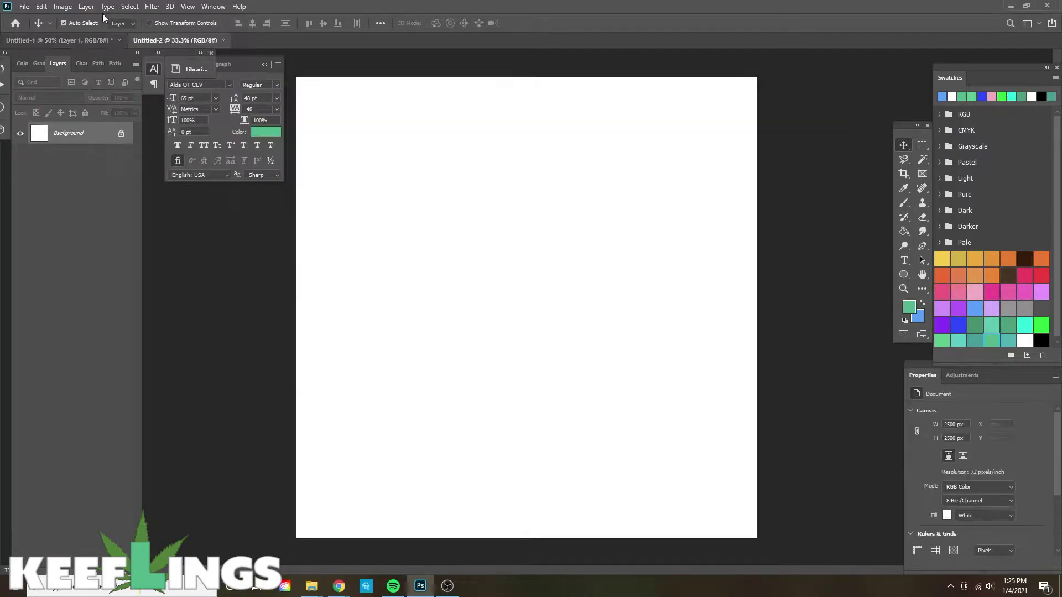
# Add a new layer above the background and hide the white background layer
pyautogui.click(88, 6)
pyautogui.moveTo(99, 21)
pyautogui.click(221, 22)
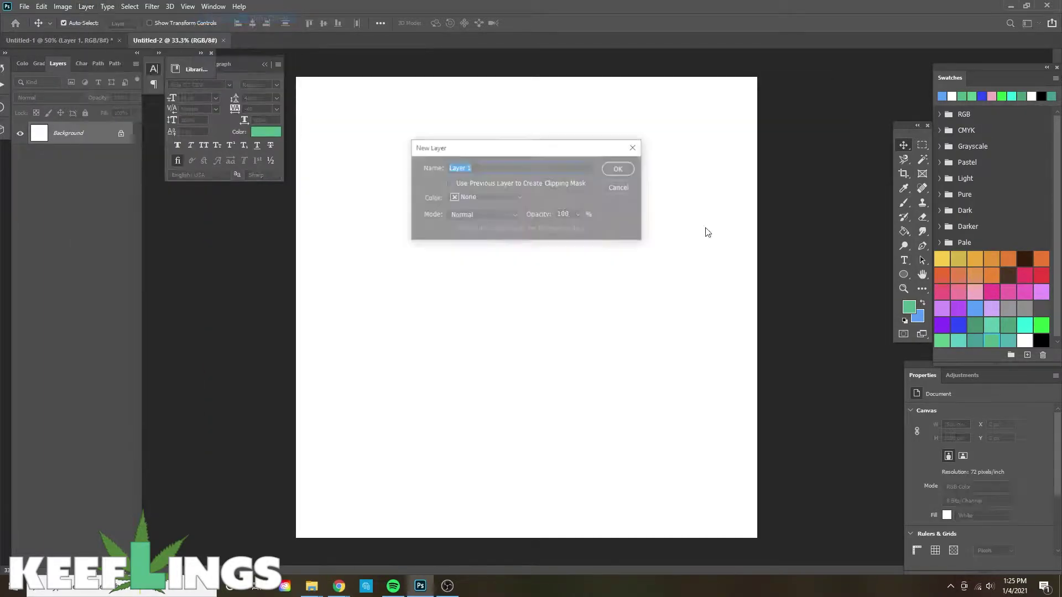
pyautogui.press('Return')
pyautogui.click(20, 156)
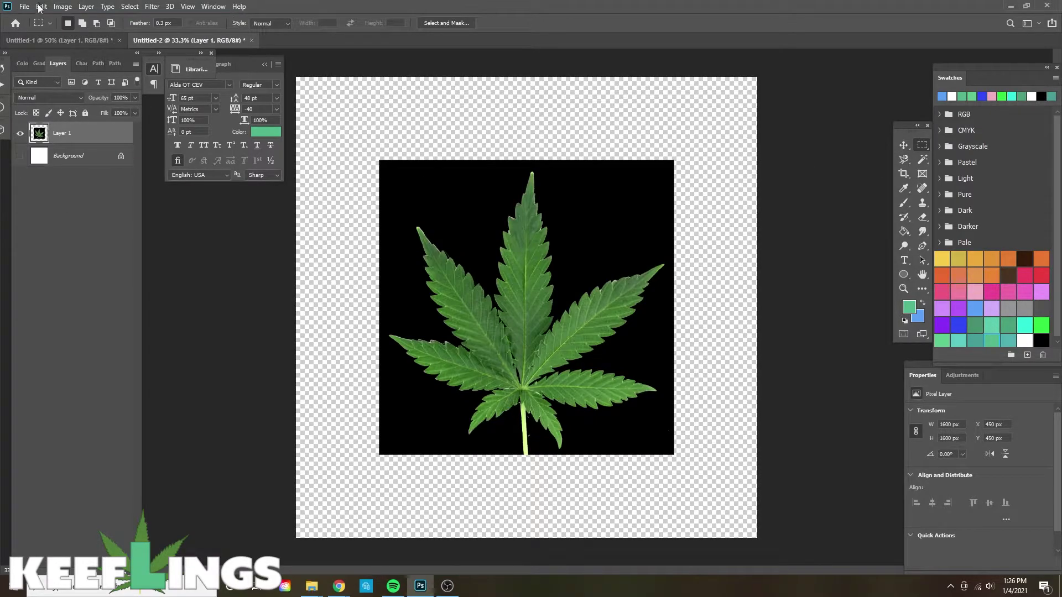
# Scale the pasted leaf image up proportionally to about 2452 px square so that it nearly fills the canvas
pyautogui.click(40, 8)
pyautogui.moveTo(133, 259)
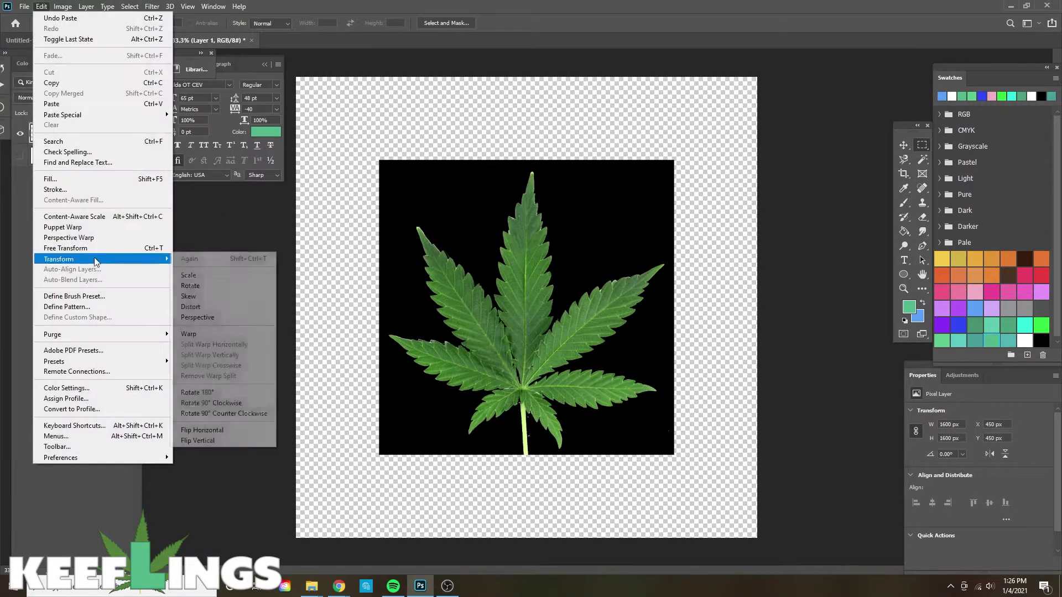
pyautogui.click(247, 275)
pyautogui.moveTo(673, 455); pyautogui.dragTo(725, 553)
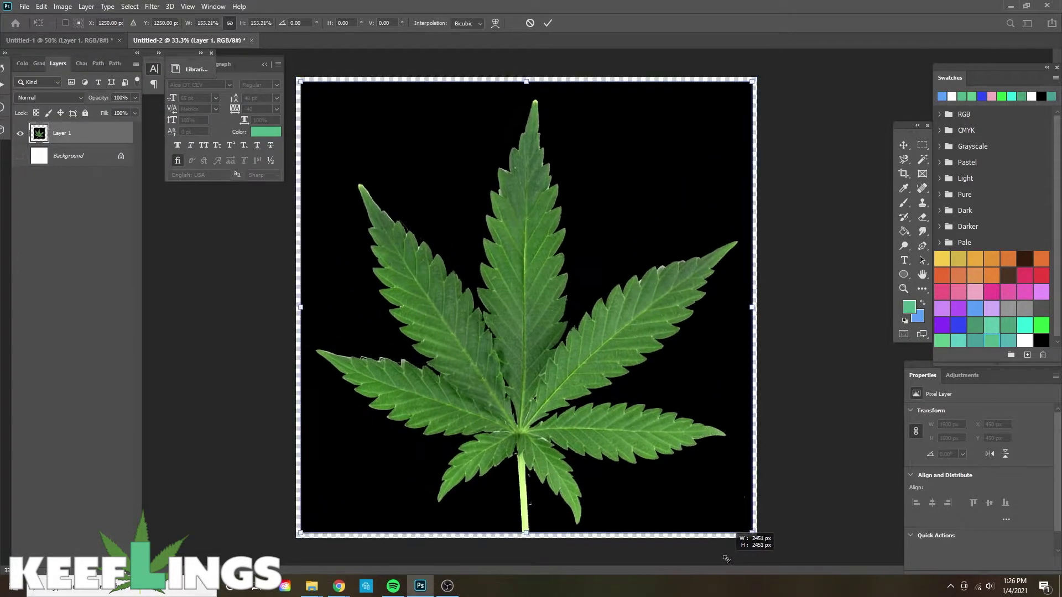
pyautogui.press('Return')
# With the Pen tool in Shape mode, start tracing the small lower left leaflet from the stem along its serrated underside
pyautogui.press('p')
pyautogui.scroll(3, 445, 520)
pyautogui.scroll(2, 446, 520)
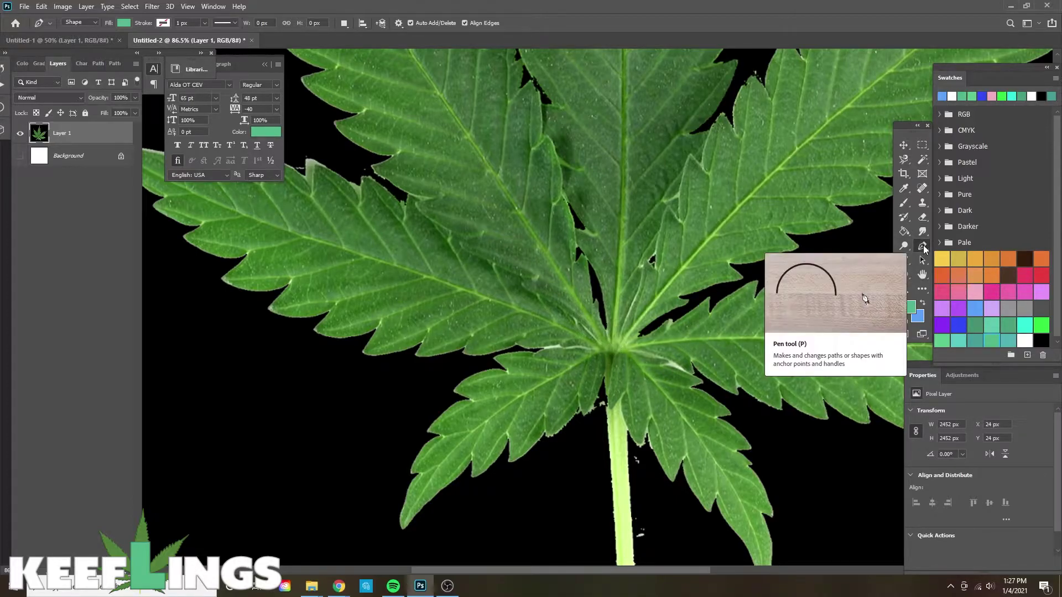
pyautogui.rightClick(922, 247)
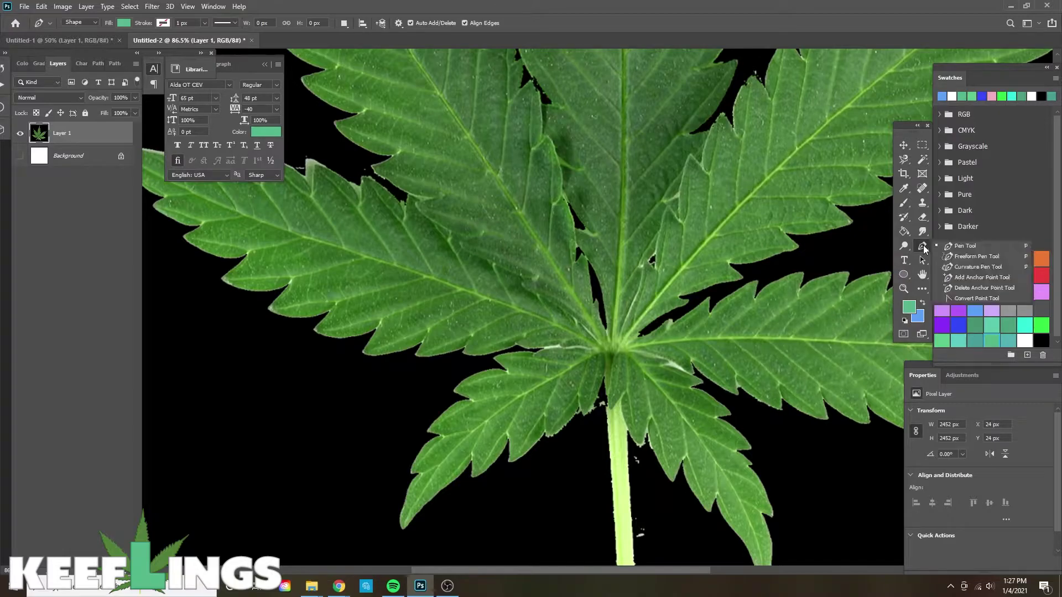
pyautogui.click(967, 250)
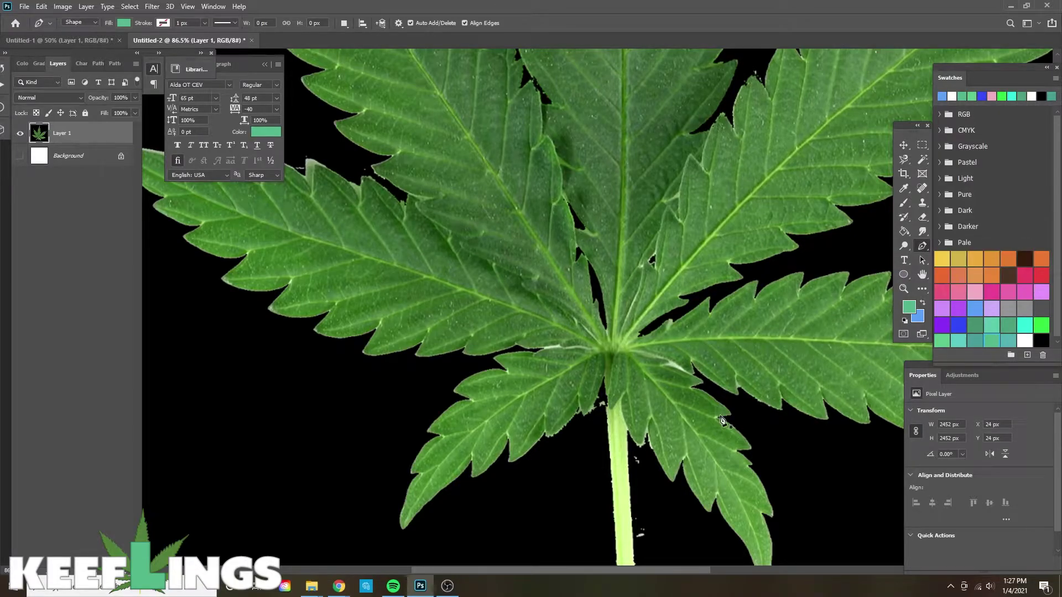
pyautogui.click(606, 359)
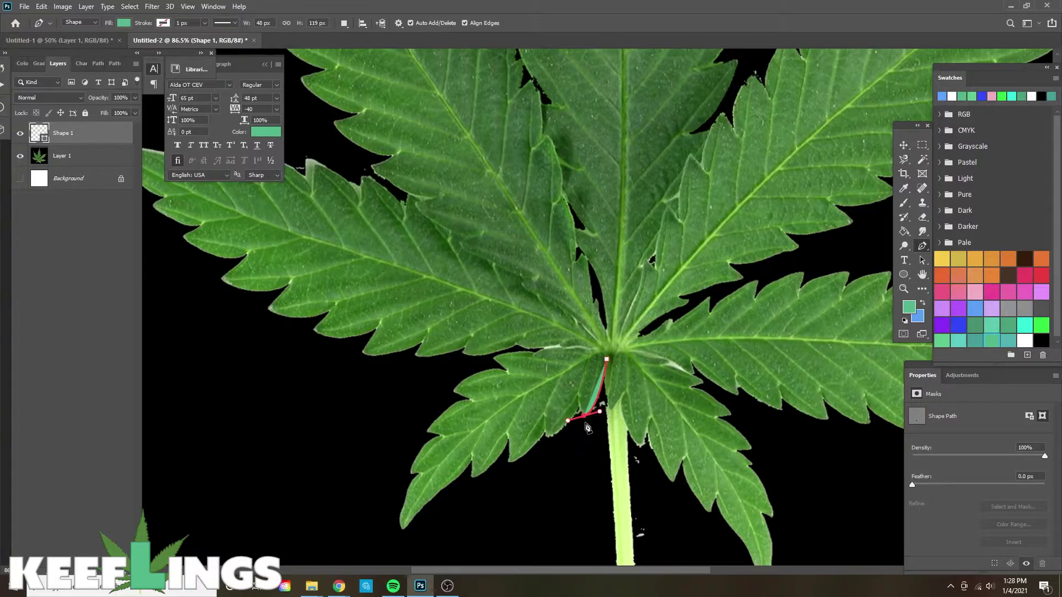
pyautogui.click(544, 432)
pyautogui.moveTo(508, 462); pyautogui.dragTo(503, 436)
pyautogui.keyDown('alt'); pyautogui.click(508, 462); pyautogui.keyUp('alt')
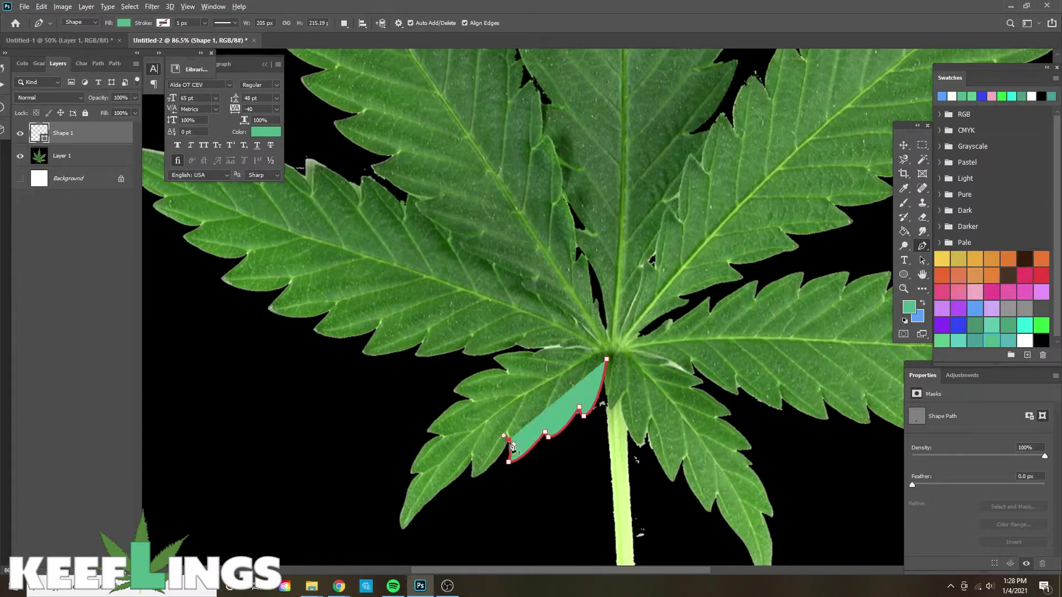
# Continue the outline around the small leaflet's tip and along its upper edge back to the stem
pyautogui.keyDown('alt'); pyautogui.click(473, 475); pyautogui.keyUp('alt')
pyautogui.click(471, 461)
pyautogui.click(408, 526)
pyautogui.click(403, 531)
pyautogui.moveTo(442, 489); pyautogui.dragTo(493, 400)
pyautogui.click(427, 430)
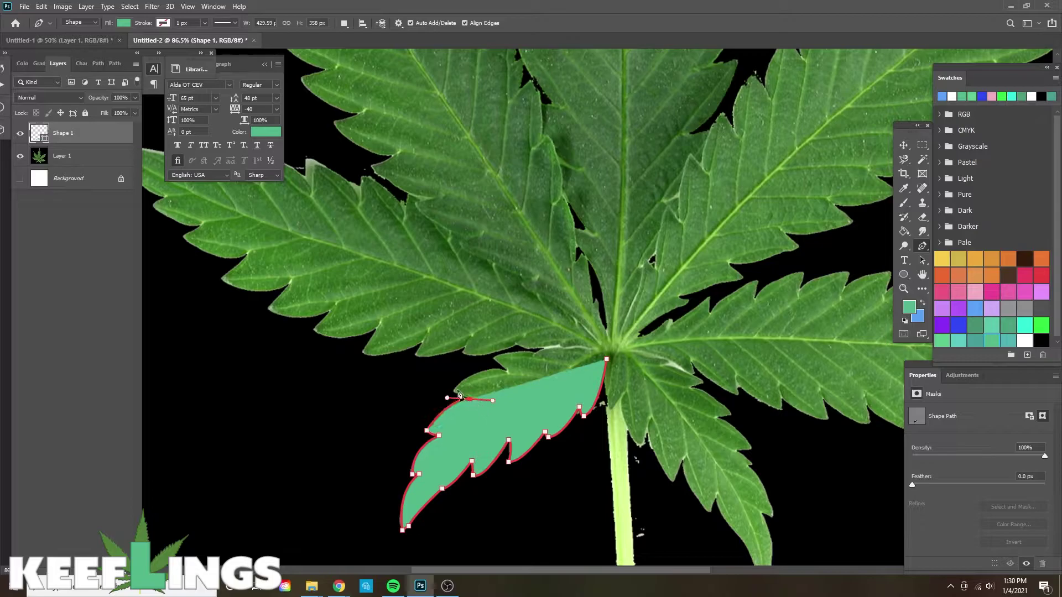
pyautogui.click(454, 391)
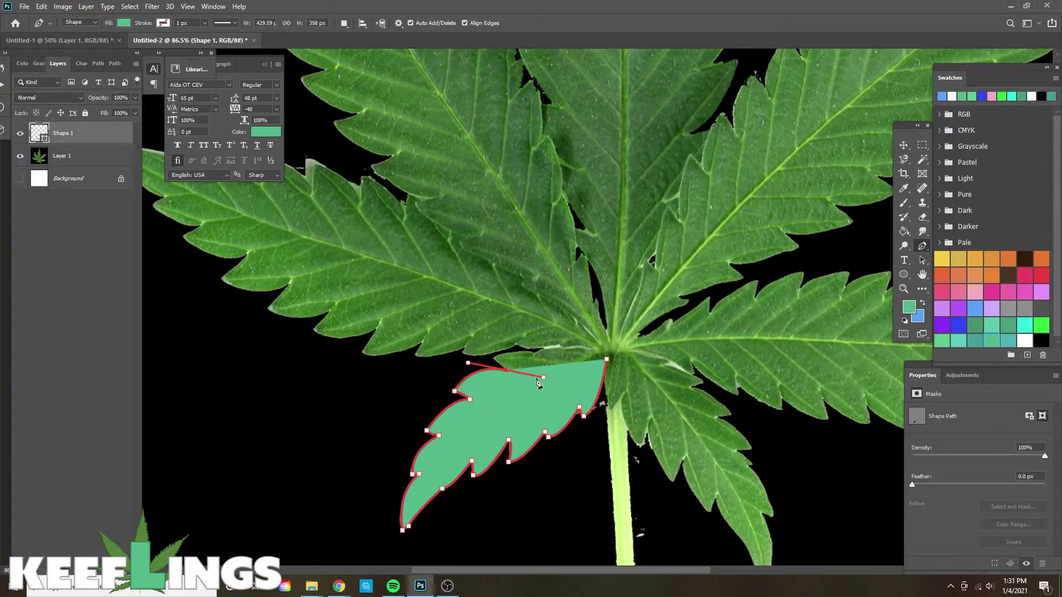
pyautogui.click(506, 370)
pyautogui.click(494, 357)
pyautogui.moveTo(533, 352); pyautogui.dragTo(545, 357)
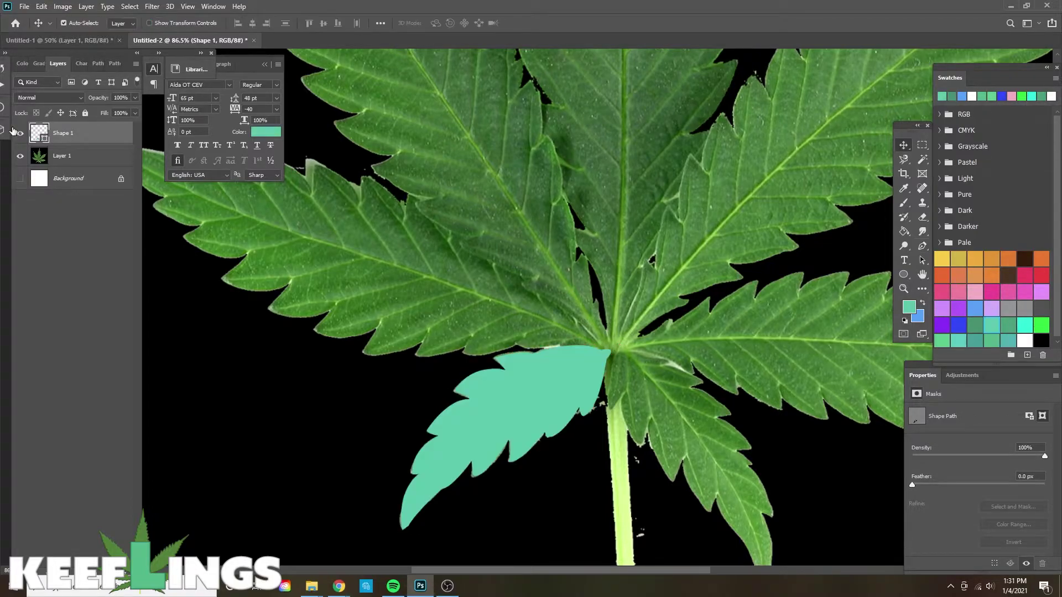
# Recolor the traced small leaflet with the muted medium green swatch
pyautogui.doubleClick(39, 133)
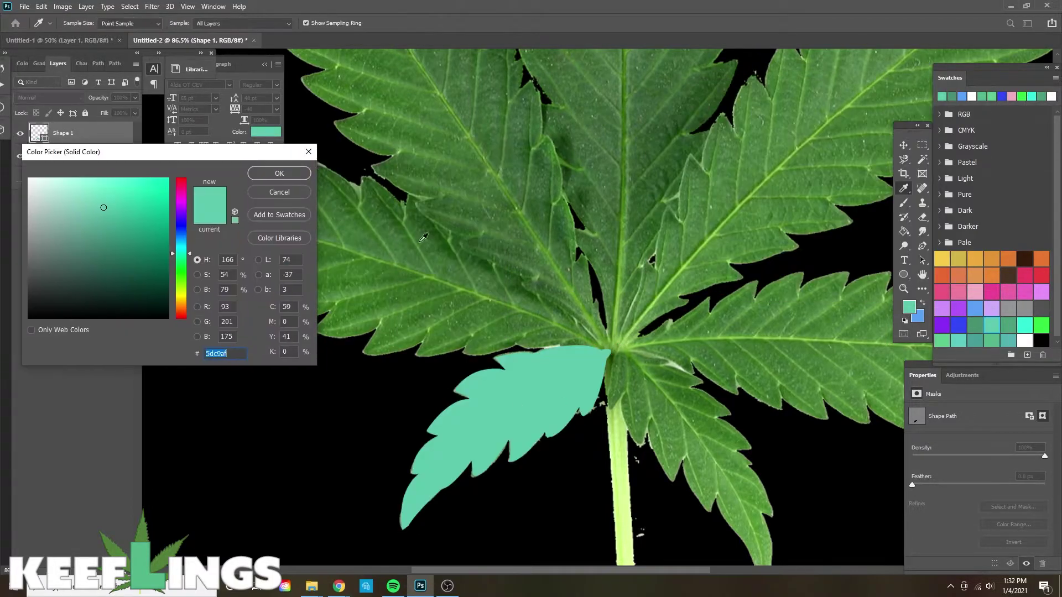
pyautogui.click(975, 325)
pyautogui.click(279, 173)
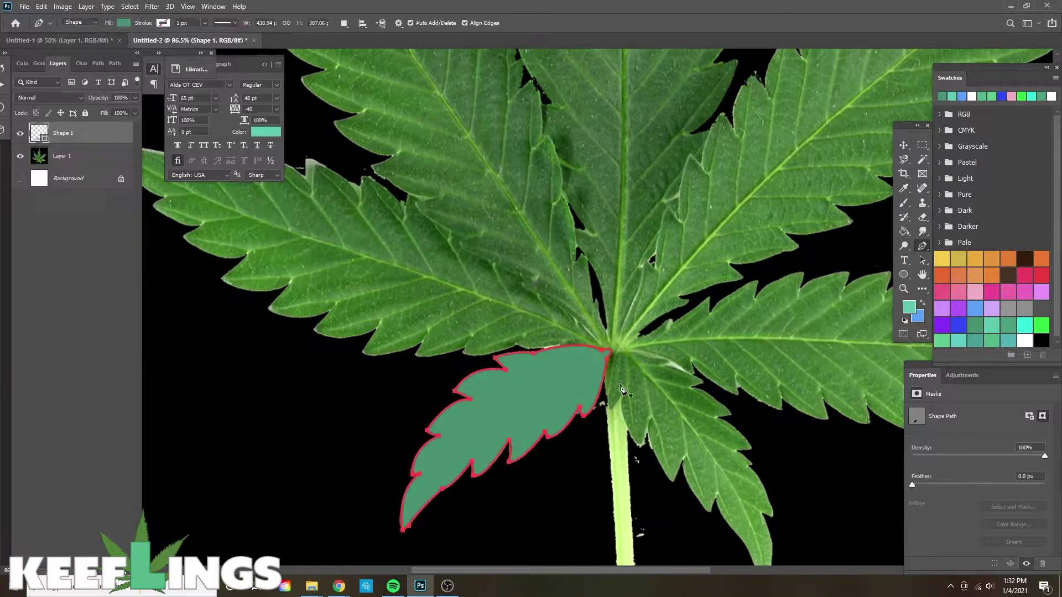
# Hide the small leaflet shape and begin tracing the long lower left leaflet's underside outward from the stem
pyautogui.click(20, 132)
pyautogui.scroll(1, 622, 334)
pyautogui.scroll(-2, 622, 335)
pyautogui.moveTo(461, 78); pyautogui.dragTo(493, 313)
pyautogui.moveTo(475, 563); pyautogui.dragTo(577, 411)
pyautogui.click(726, 432)
pyautogui.moveTo(672, 431); pyautogui.dragTo(665, 442)
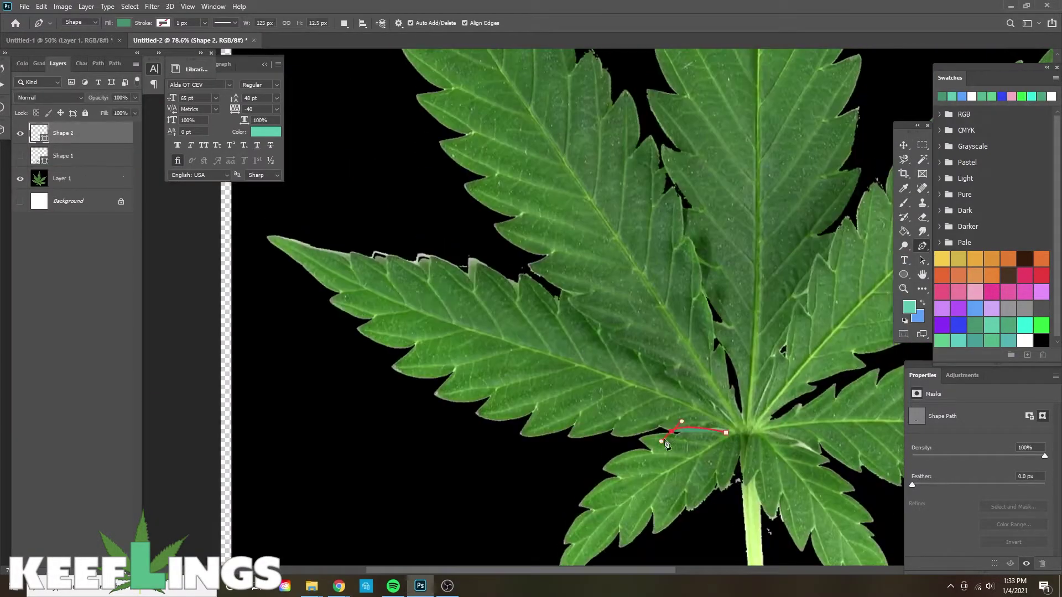
pyautogui.click(574, 426)
pyautogui.moveTo(521, 434); pyautogui.dragTo(420, 376)
pyautogui.click(533, 412)
# Continue the Pen outline along the remaining underside teeth of the long lower left leaflet to its tip
pyautogui.click(491, 396)
pyautogui.click(452, 373)
pyautogui.moveTo(390, 367); pyautogui.dragTo(381, 351)
pyautogui.click(357, 329)
pyautogui.click(373, 319)
pyautogui.click(330, 300)
pyautogui.click(340, 294)
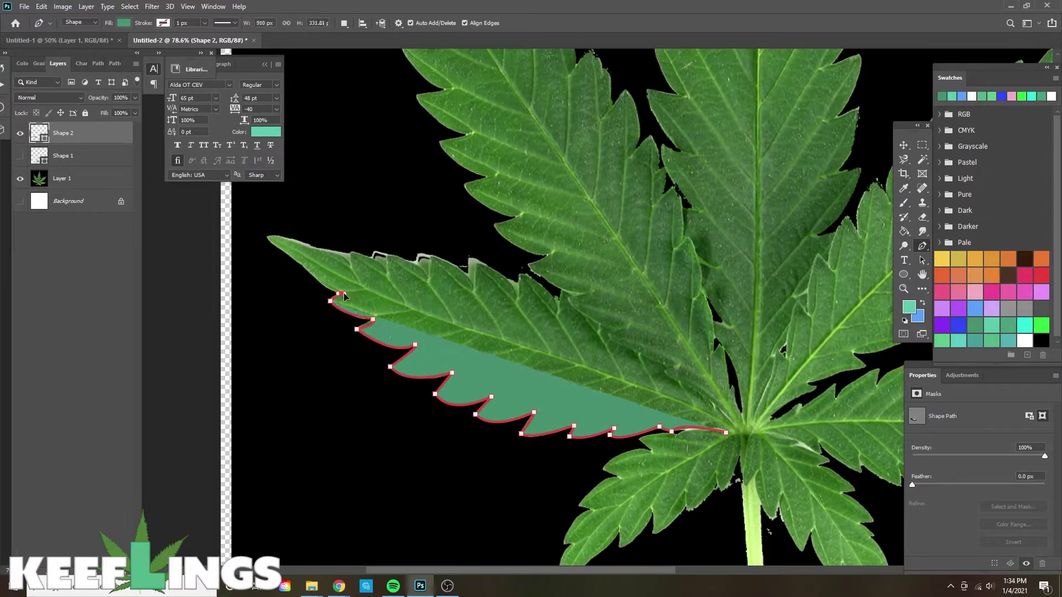
pyautogui.click(302, 266)
pyautogui.click(267, 238)
# Trace the first upper-edge teeth of the long lower left leaflet from its tip and set the shape's opacity to 43%
pyautogui.moveTo(349, 260); pyautogui.dragTo(427, 308)
pyautogui.moveTo(426, 278); pyautogui.dragTo(472, 329)
pyautogui.click(428, 258)
pyautogui.moveTo(474, 282); pyautogui.dragTo(548, 329)
pyautogui.click(475, 264)
pyautogui.click(522, 274)
pyautogui.moveTo(135, 98); pyautogui.dragTo(105, 111)
# Trace the rest of the long lower left leaflet's upper edge back toward the stem
pyautogui.click(561, 292)
pyautogui.click(558, 313)
pyautogui.click(604, 298)
pyautogui.click(602, 325)
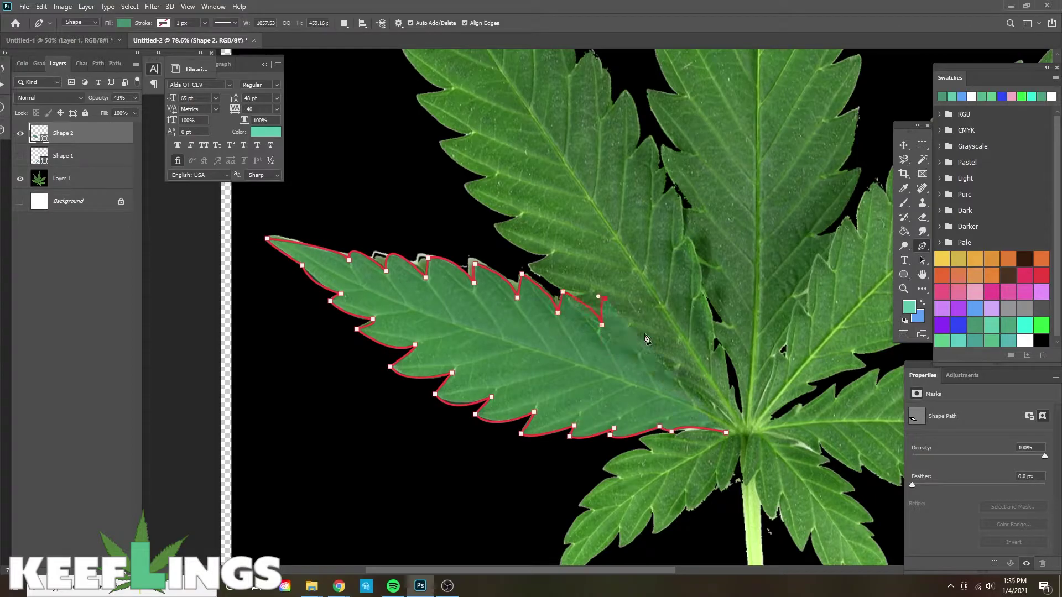
pyautogui.click(646, 328)
pyautogui.click(638, 345)
pyautogui.click(681, 365)
pyautogui.click(728, 414)
# Start a new Pen shape at the stem and trace the lower and left teeth of the upper left leaflet
pyautogui.click(742, 437)
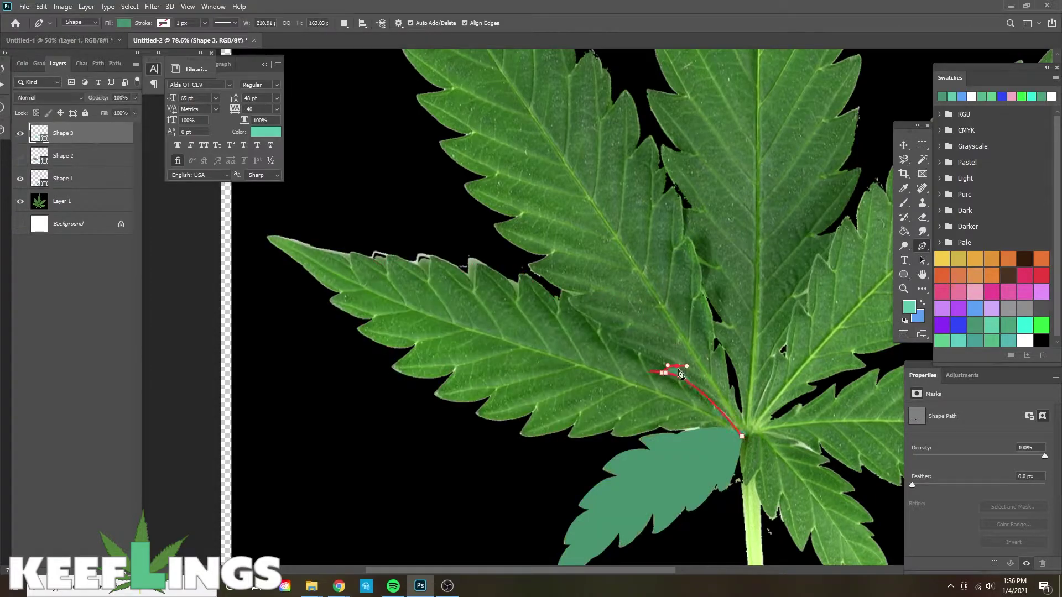
pyautogui.click(624, 329)
pyautogui.moveTo(607, 335); pyautogui.dragTo(558, 276)
pyautogui.click(589, 293)
pyautogui.moveTo(528, 266); pyautogui.dragTo(610, 407)
pyautogui.click(546, 256)
pyautogui.moveTo(528, 335); pyautogui.dragTo(450, 102)
pyautogui.click(557, 327)
pyautogui.click(535, 283)
pyautogui.click(512, 239)
pyautogui.click(496, 193)
# Carry the upper left leaflet's outline around its tip onto the right edge and set the shape's opacity to 50%
pyautogui.moveTo(461, 143); pyautogui.dragTo(432, 239)
pyautogui.click(453, 238)
pyautogui.moveTo(425, 197); pyautogui.dragTo(419, 175)
pyautogui.click(441, 196)
pyautogui.moveTo(414, 129); pyautogui.dragTo(505, 260)
pyautogui.click(457, 161)
pyautogui.click(495, 178)
pyautogui.press('5')
pyautogui.click(522, 200)
# Trace the teeth along the middle of the upper left leaflet's right edge
pyautogui.moveTo(513, 218); pyautogui.dragTo(641, 374)
pyautogui.click(556, 228)
pyautogui.click(591, 258)
pyautogui.click(627, 300)
pyautogui.click(661, 337)
pyautogui.moveTo(669, 396); pyautogui.dragTo(696, 462)
pyautogui.click(687, 381)
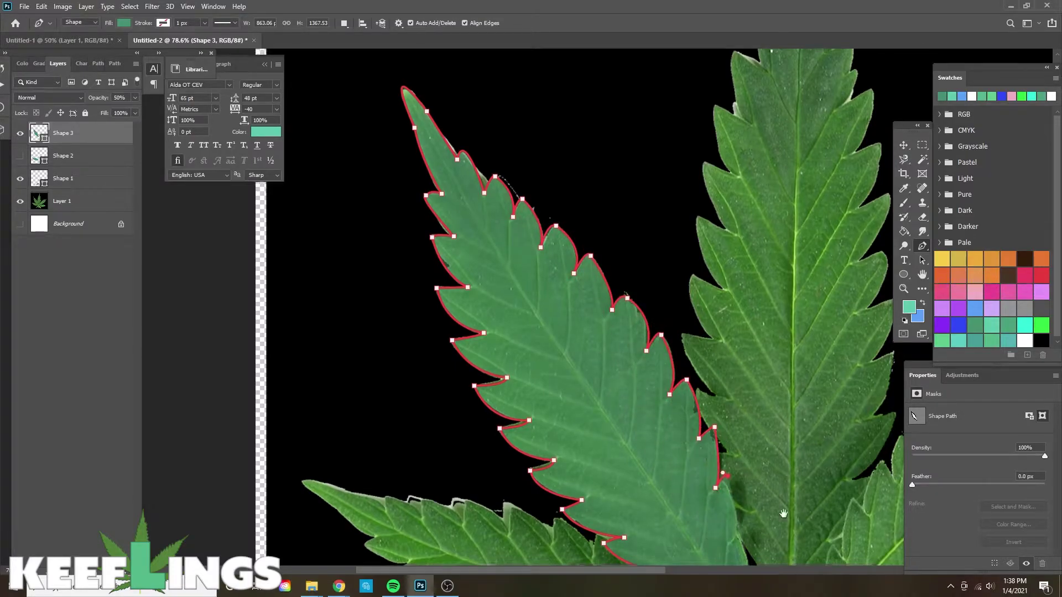
# Finish the upper left leaflet's outline down to the stem and restore the shape's opacity to 100%
pyautogui.moveTo(783, 513); pyautogui.dragTo(742, 407)
pyautogui.moveTo(699, 460); pyautogui.dragTo(702, 405)
pyautogui.click(719, 520)
pyautogui.click(706, 445)
pyautogui.press('v')
pyautogui.press('0')
pyautogui.scroll(-5, 364, 443)
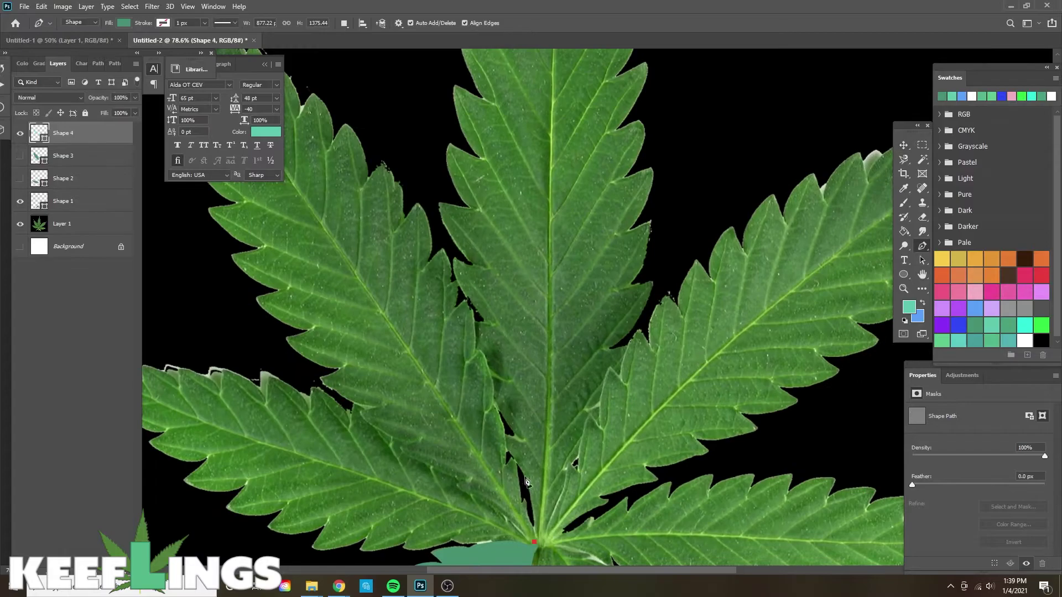
# Start a new Pen shape at the stem and trace the lower teeth on the center leaflet's left edge
pyautogui.click(534, 542)
pyautogui.click(511, 437)
pyautogui.click(494, 438)
pyautogui.click(486, 369)
pyautogui.click(468, 377)
pyautogui.click(489, 324)
pyautogui.click(463, 323)
pyautogui.moveTo(453, 256); pyautogui.dragTo(467, 243)
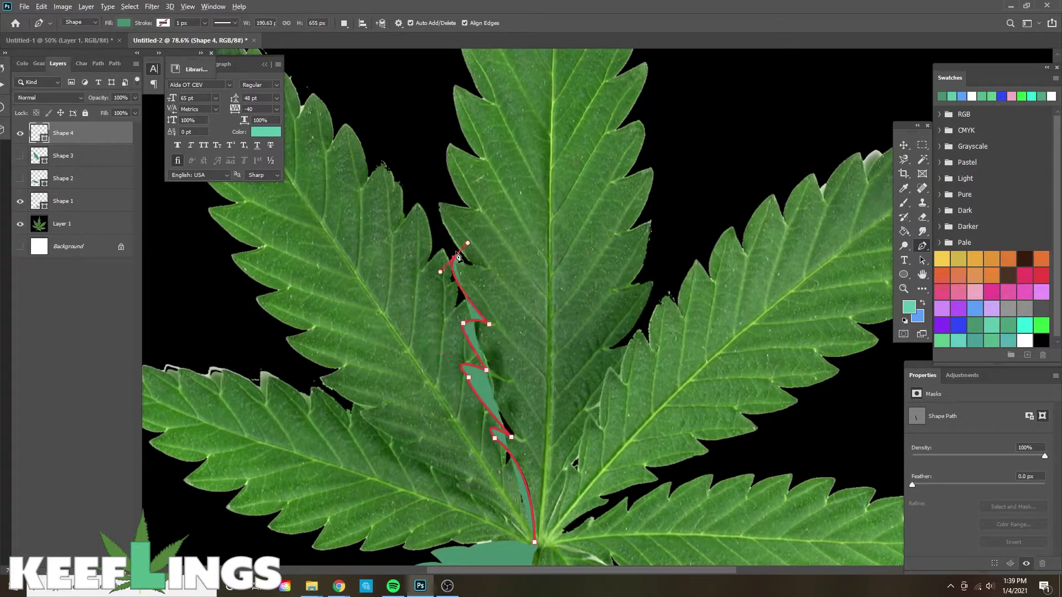
pyautogui.keyDown('alt'); pyautogui.click(454, 257); pyautogui.keyUp('alt')
pyautogui.click(472, 266)
# Continue tracing the center leaflet's left edge tooth by tooth up to its tip
pyautogui.moveTo(441, 203); pyautogui.dragTo(456, 206)
pyautogui.click(472, 208)
pyautogui.click(482, 157)
pyautogui.moveTo(454, 85); pyautogui.dragTo(464, 328)
pyautogui.moveTo(451, 201); pyautogui.dragTo(470, 205)
pyautogui.click(476, 215)
pyautogui.moveTo(470, 147); pyautogui.dragTo(486, 152)
pyautogui.moveTo(519, 110); pyautogui.dragTo(547, 147)
pyautogui.moveTo(519, 109); pyautogui.dragTo(519, 135)
pyautogui.moveTo(509, 122); pyautogui.dragTo(464, 226)
pyautogui.click(479, 166)
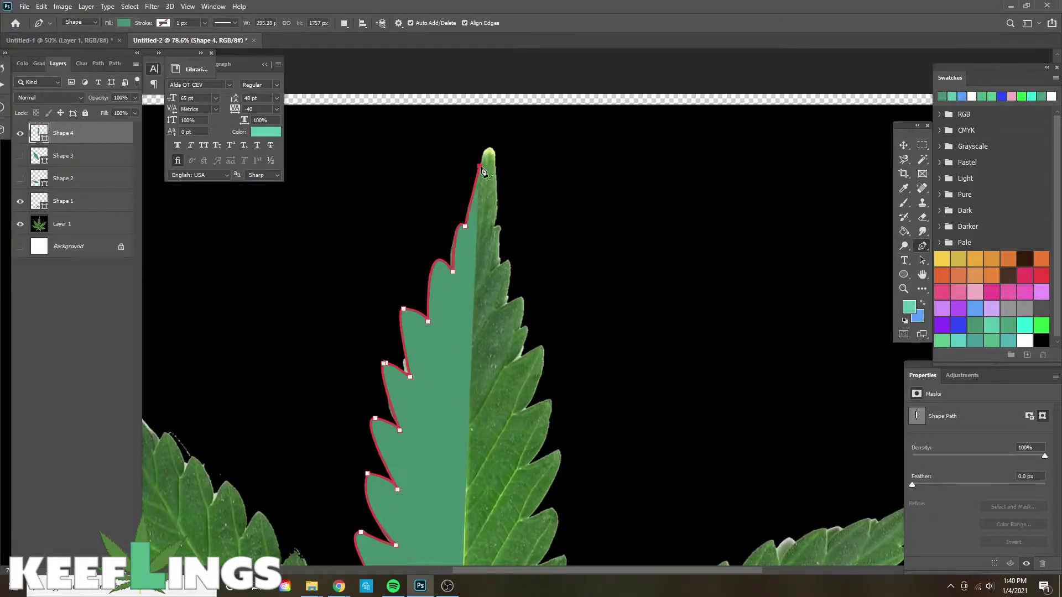
# Trace around the center leaflet's tip and down the teeth of its right edge
pyautogui.moveTo(496, 173); pyautogui.dragTo(495, 230)
pyautogui.moveTo(493, 228); pyautogui.dragTo(493, 318)
pyautogui.moveTo(505, 303); pyautogui.dragTo(485, 363)
pyautogui.moveTo(521, 327); pyautogui.dragTo(484, 501)
pyautogui.moveTo(529, 461); pyautogui.dragTo(558, 218)
pyautogui.moveTo(560, 271); pyautogui.dragTo(485, 375)
pyautogui.moveTo(569, 318); pyautogui.dragTo(518, 390)
pyautogui.moveTo(573, 375); pyautogui.dragTo(524, 466)
pyautogui.click(593, 365)
pyautogui.moveTo(573, 426); pyautogui.dragTo(553, 445)
pyautogui.click(594, 427)
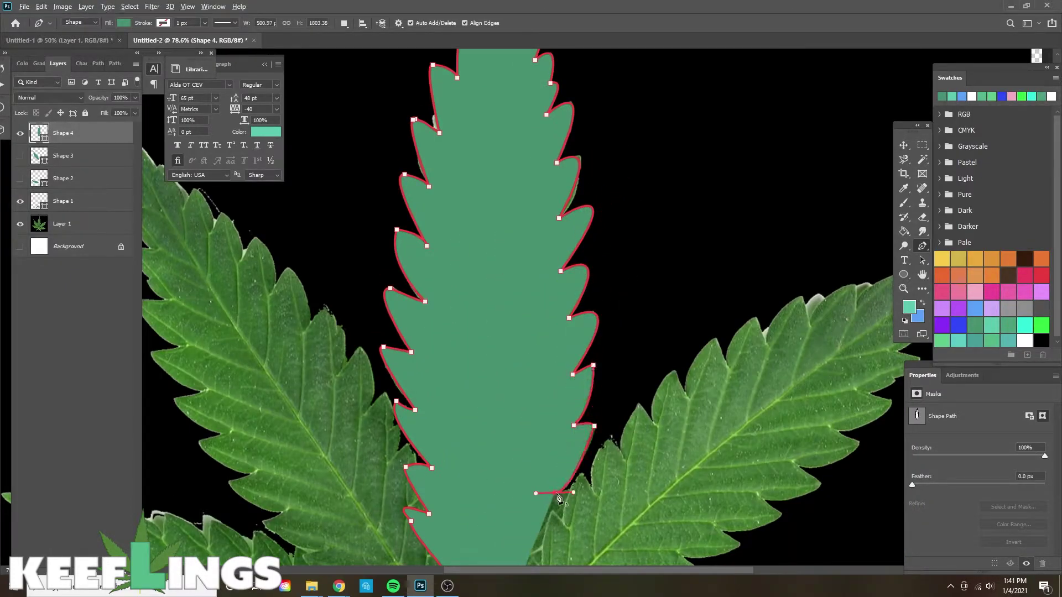
# Complete the lower right edge of the center leaflet down toward the stem and select the leaf photo layer
pyautogui.moveTo(550, 491); pyautogui.dragTo(563, 419)
pyautogui.click(540, 438)
pyautogui.moveTo(501, 528); pyautogui.dragTo(541, 374)
pyautogui.click(539, 403)
pyautogui.scroll(-6, 676, 278)
pyautogui.press('v')
pyautogui.click(694, 261)
pyautogui.scroll(-2, 553, 283)
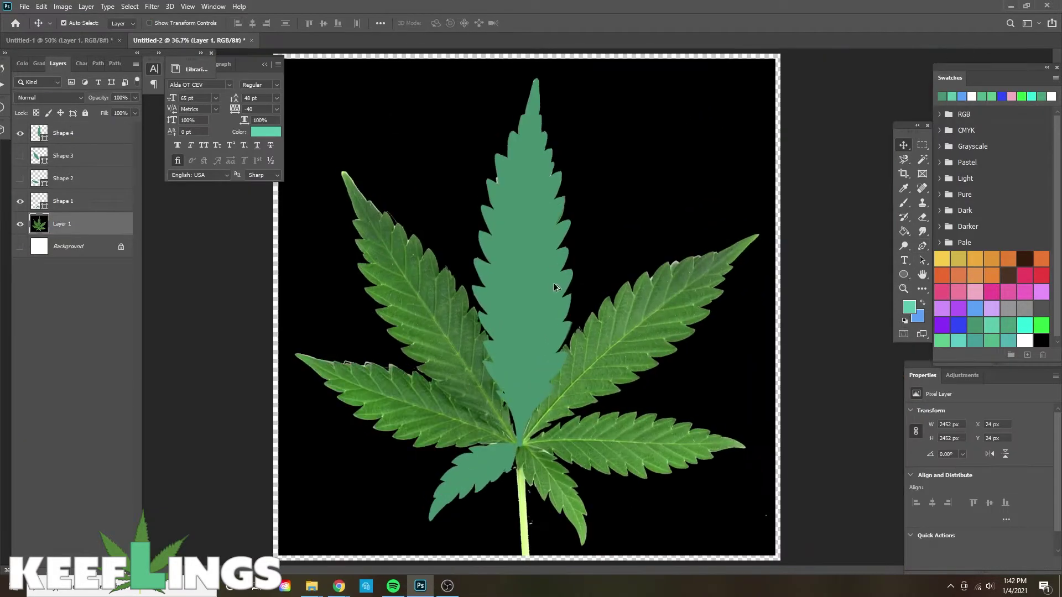
# Show Shape 2 and Shape 3, and duplicate the three left leaflet shapes over to the right half of the leaf
pyautogui.click(18, 184)
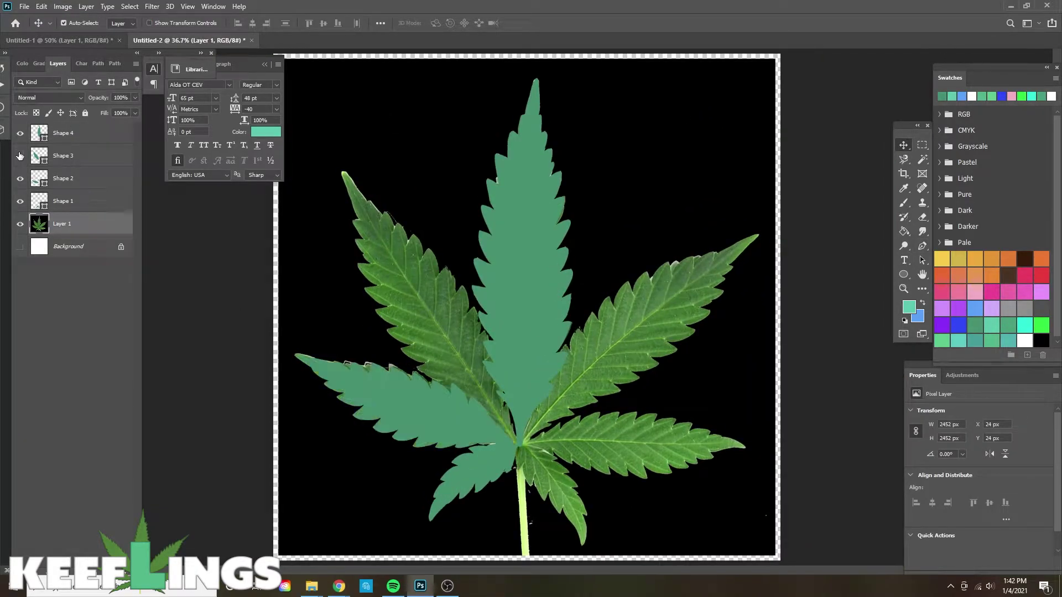
pyautogui.click(20, 156)
pyautogui.click(425, 322)
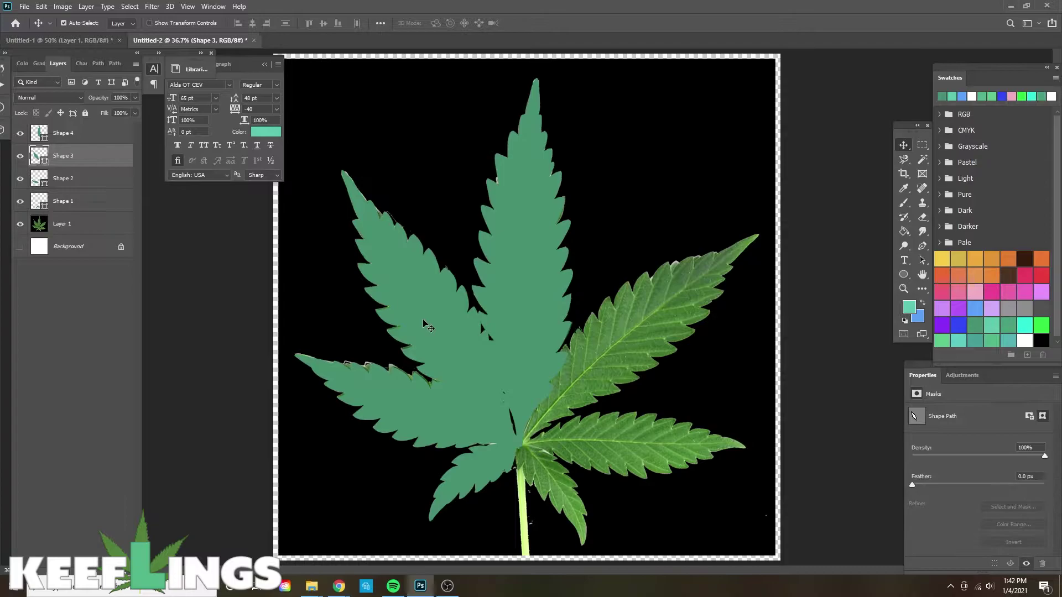
pyautogui.keyDown('shift'); pyautogui.click(390, 402); pyautogui.keyUp('shift')
pyautogui.keyDown('shift'); pyautogui.click(476, 485); pyautogui.keyUp('shift')
pyautogui.moveTo(424, 417); pyautogui.dragTo(552, 336)
# Flip the three copied leaflets horizontally and move them so their bases meet at the stem on the right side
pyautogui.click(43, 6)
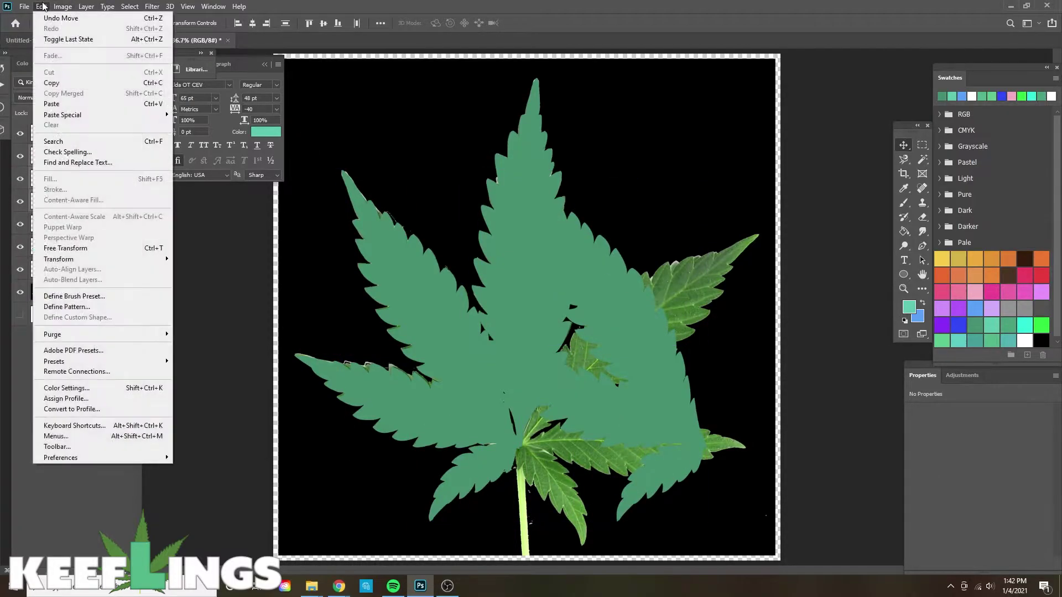
pyautogui.moveTo(147, 259)
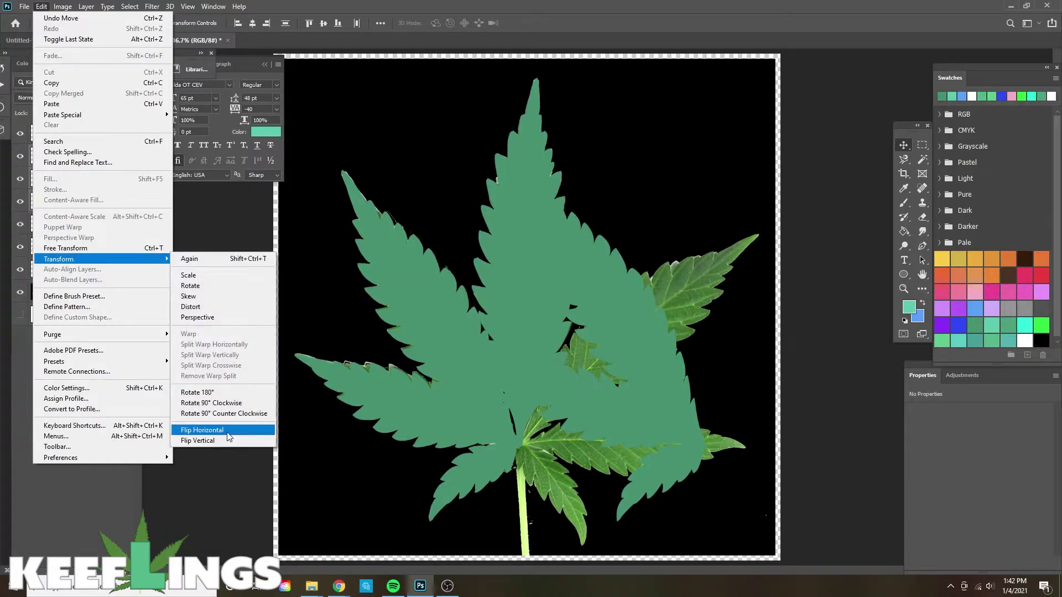
pyautogui.click(202, 429)
pyautogui.moveTo(598, 435); pyautogui.dragTo(628, 454)
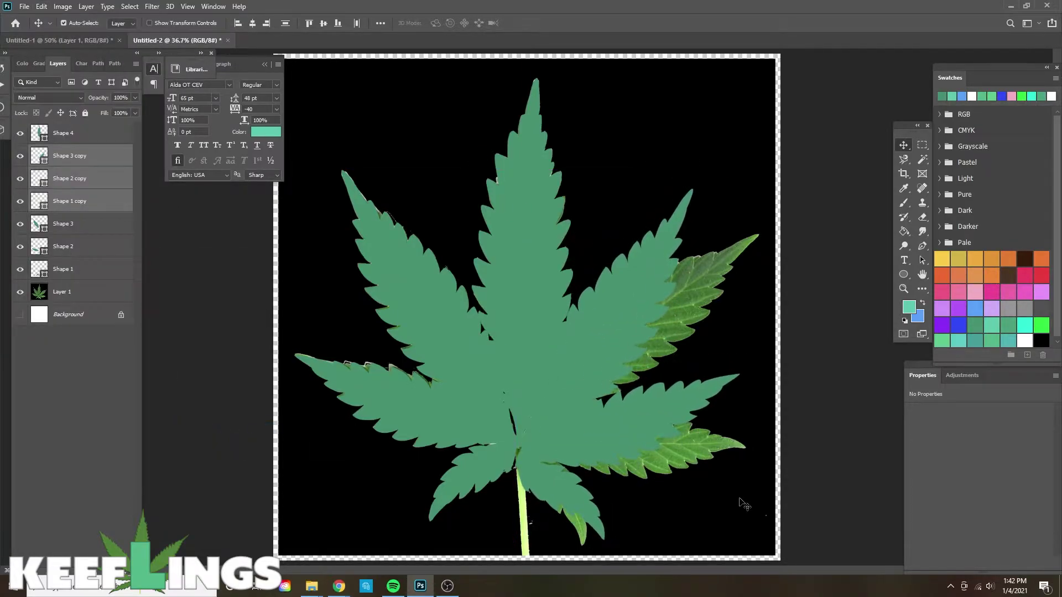
# Rotate the three copied leaflets clockwise around the stem and position them over the photo's right leaflets
pyautogui.click(41, 6)
pyautogui.moveTo(138, 259)
pyautogui.click(197, 287)
pyautogui.moveTo(747, 185); pyautogui.dragTo(769, 202)
pyautogui.moveTo(643, 404); pyautogui.dragTo(650, 416)
pyautogui.moveTo(758, 404); pyautogui.dragTo(755, 414)
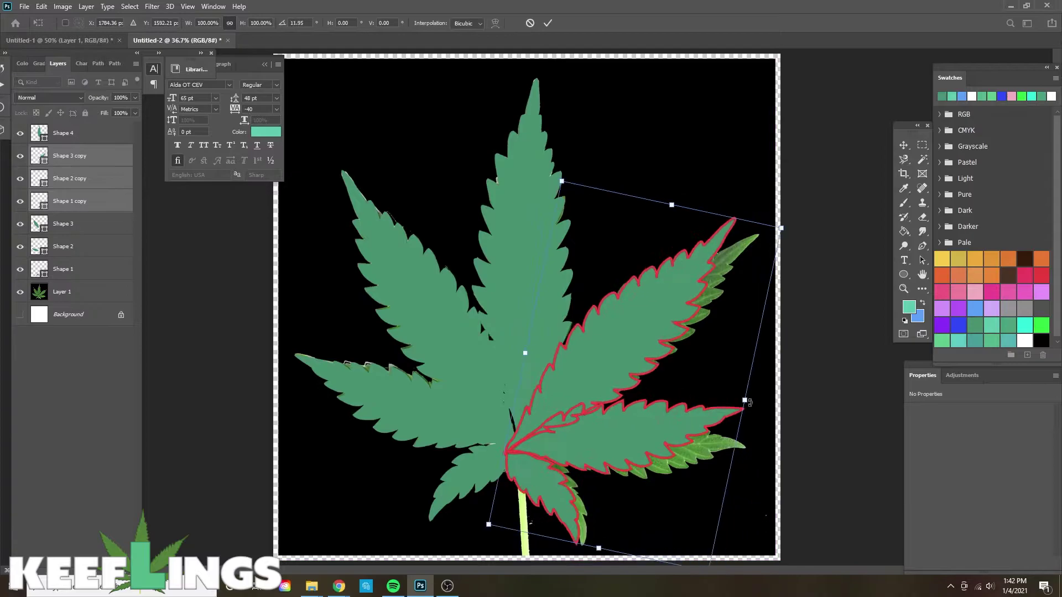
pyautogui.moveTo(692, 424); pyautogui.dragTo(703, 427)
pyautogui.moveTo(776, 408); pyautogui.dragTo(772, 419)
pyautogui.moveTo(704, 435); pyautogui.dragTo(657, 441)
pyautogui.press('Return')
# Align the upper and small lower right leaflets with the photo and scale the small one to match its photo leaflet
pyautogui.moveTo(659, 321); pyautogui.dragTo(652, 333)
pyautogui.moveTo(553, 478); pyautogui.dragTo(558, 488)
pyautogui.click(41, 6)
pyautogui.moveTo(139, 258)
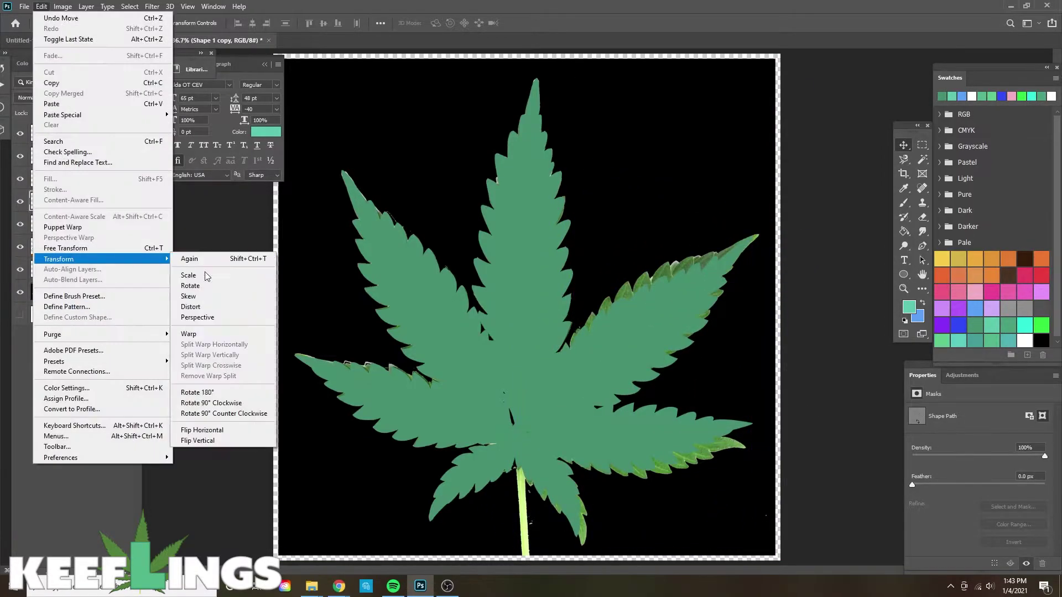
pyautogui.click(202, 275)
pyautogui.moveTo(579, 537); pyautogui.dragTo(586, 547)
pyautogui.press('Return')
# Rotate the middle right leaflet (Shape 2 copy) slightly clockwise and align it with the photo leaflet beneath
pyautogui.click(584, 445)
pyautogui.scroll(5, 681, 313)
pyautogui.moveTo(666, 336); pyautogui.dragTo(733, 277)
pyautogui.moveTo(620, 383); pyautogui.dragTo(578, 436)
pyautogui.hotkey('ctrl', '0')
pyautogui.click(664, 442)
pyautogui.scroll(5, 677, 468)
pyautogui.click(41, 7)
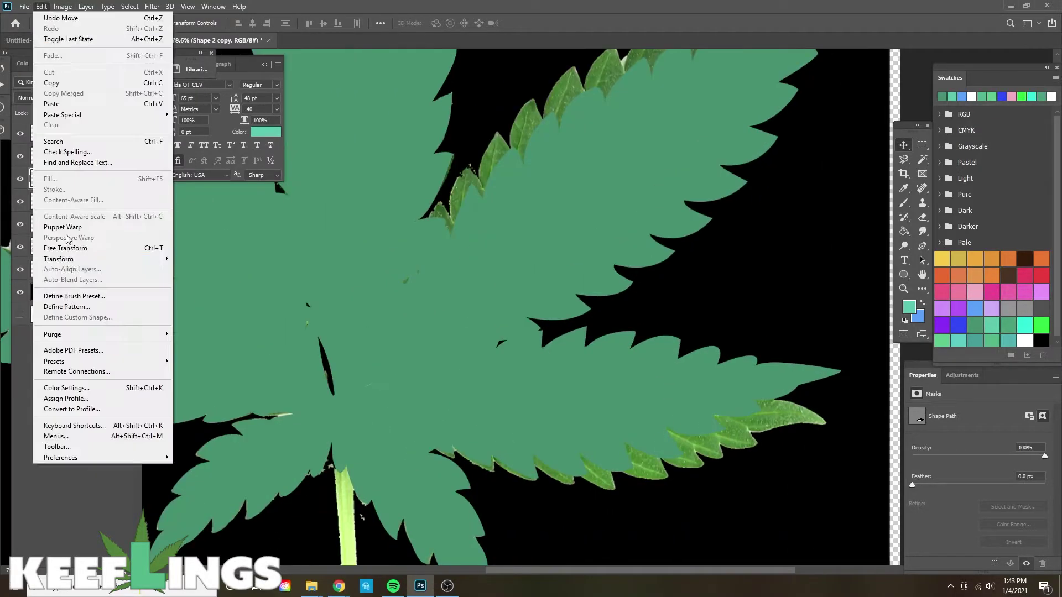
pyautogui.moveTo(66, 257)
pyautogui.click(197, 286)
pyautogui.moveTo(853, 319); pyautogui.dragTo(858, 337)
pyautogui.moveTo(692, 379); pyautogui.dragTo(683, 394)
pyautogui.moveTo(614, 396); pyautogui.dragTo(623, 400)
# Scale the middle right leaflet up slightly to fit the photo and apply the transform
pyautogui.click(41, 7)
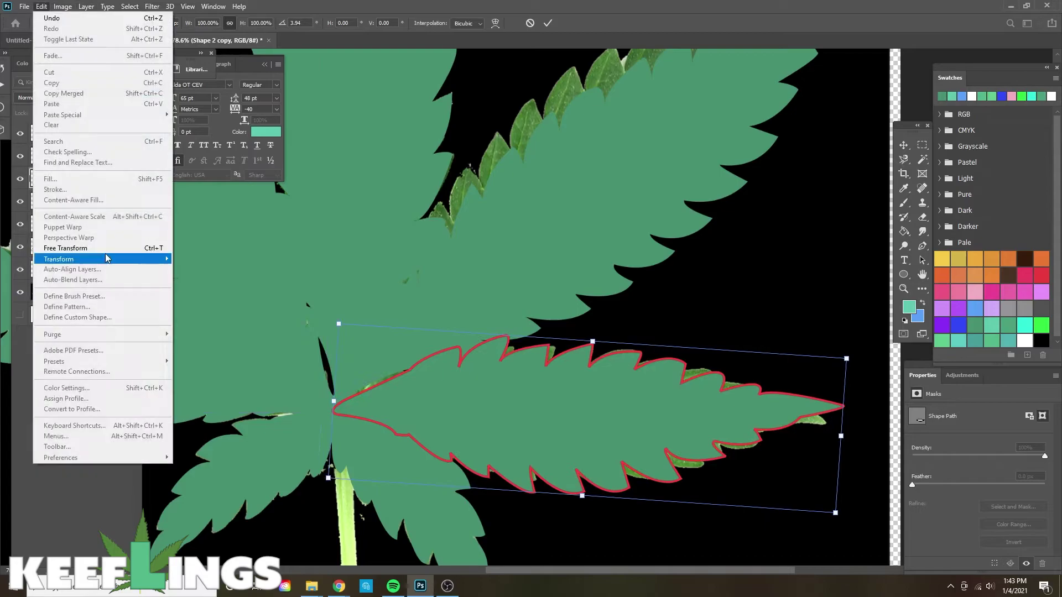
pyautogui.moveTo(107, 258)
pyautogui.click(202, 275)
pyautogui.moveTo(846, 359); pyautogui.dragTo(860, 355)
pyautogui.press('Return')
# Nudge the upper right leaflet slightly and hide the leaf photo layer
pyautogui.scroll(-9, 852, 356)
pyautogui.moveTo(654, 325); pyautogui.dragTo(651, 324)
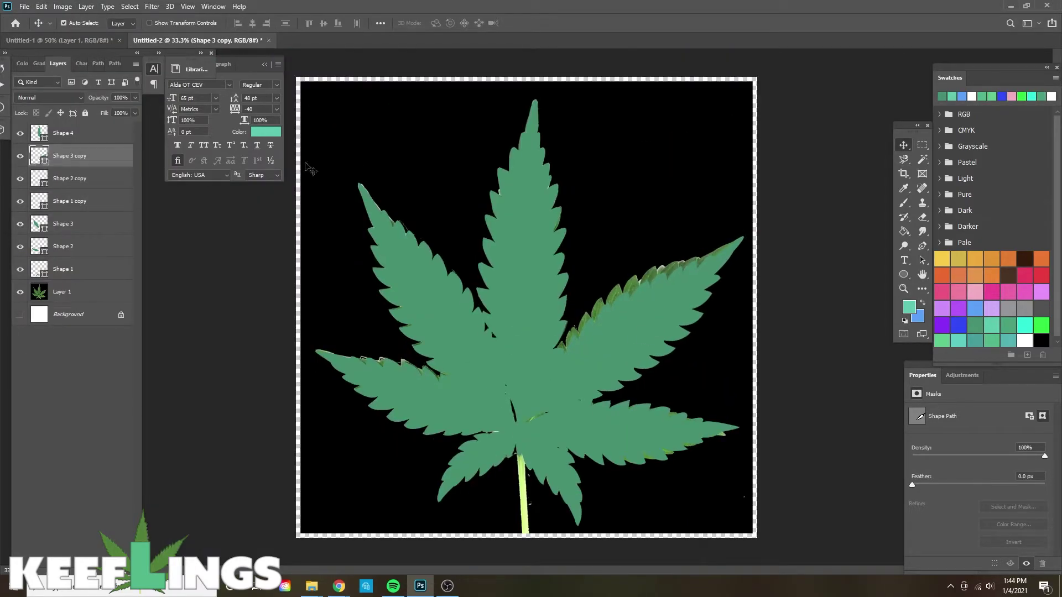
pyautogui.click(21, 292)
pyautogui.click(379, 267)
# Add Bevel & Emboss and Inner Glow layer effects to the center leaflet (Shape 4)
pyautogui.rightClick(67, 133)
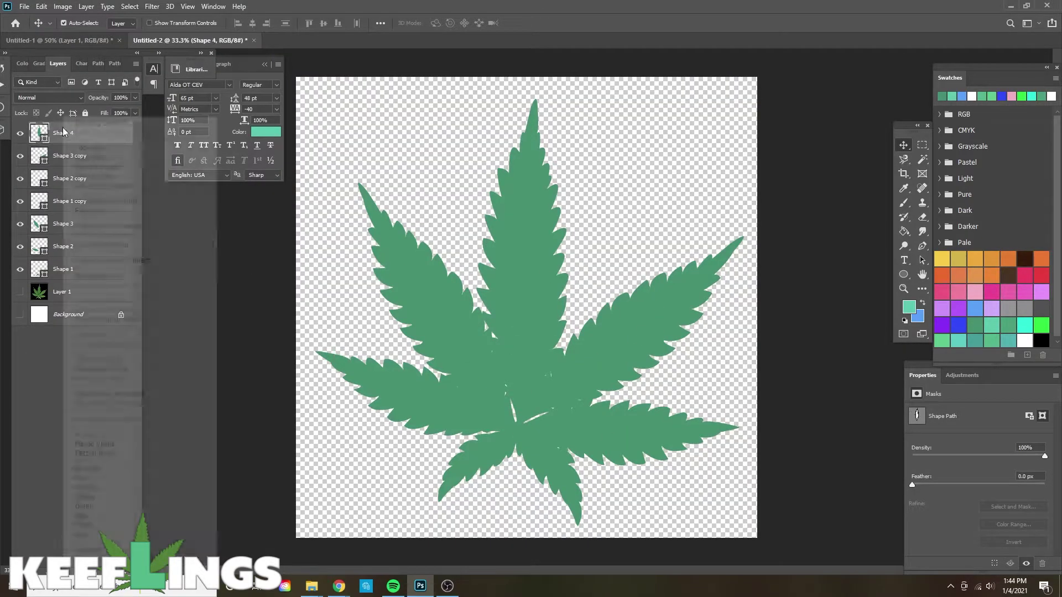
pyautogui.click(85, 124)
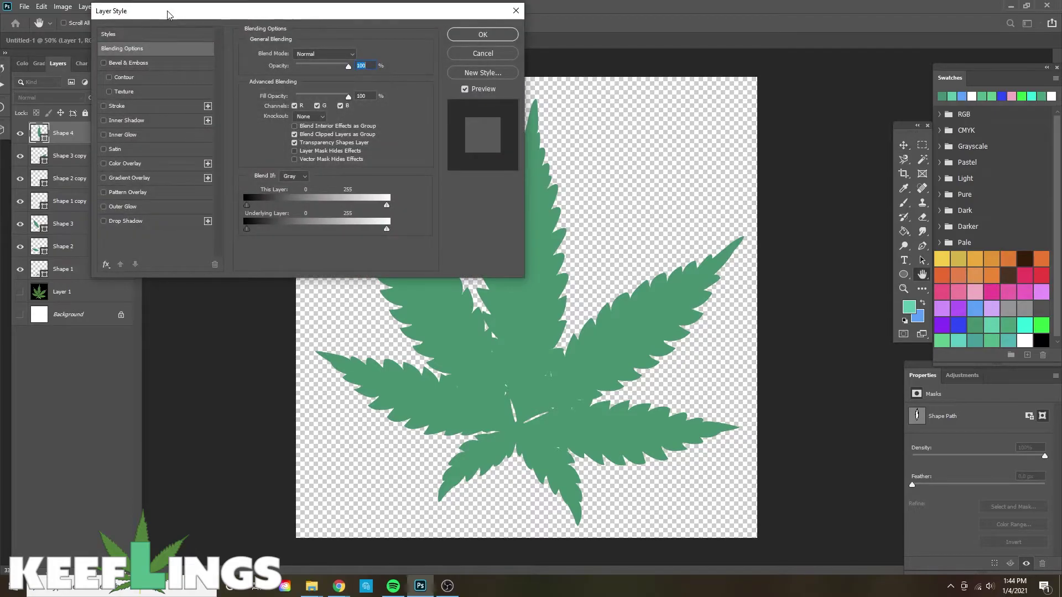
pyautogui.moveTo(169, 14); pyautogui.dragTo(683, 65)
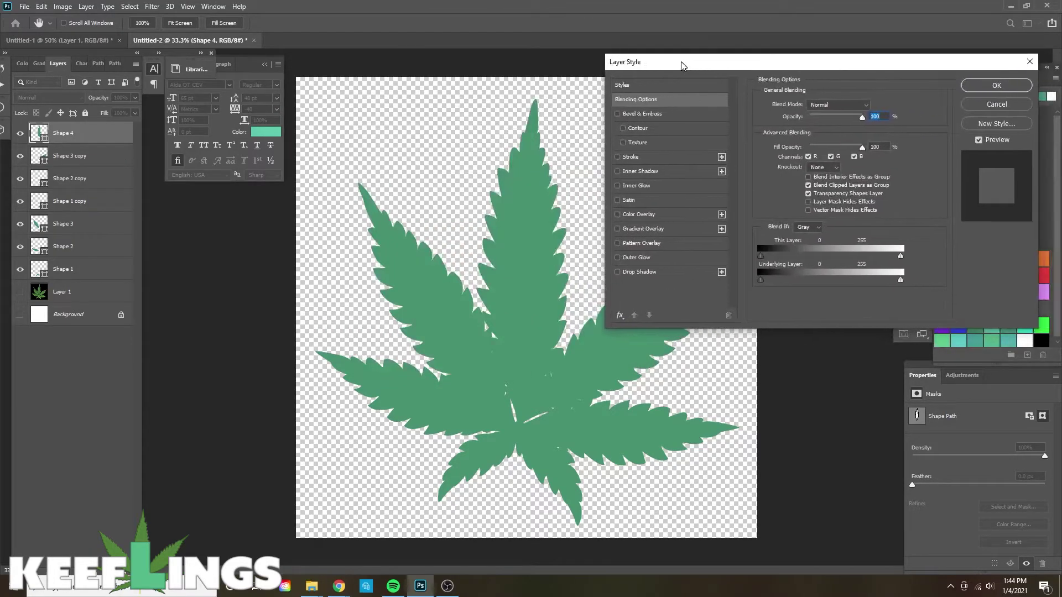
pyautogui.click(640, 115)
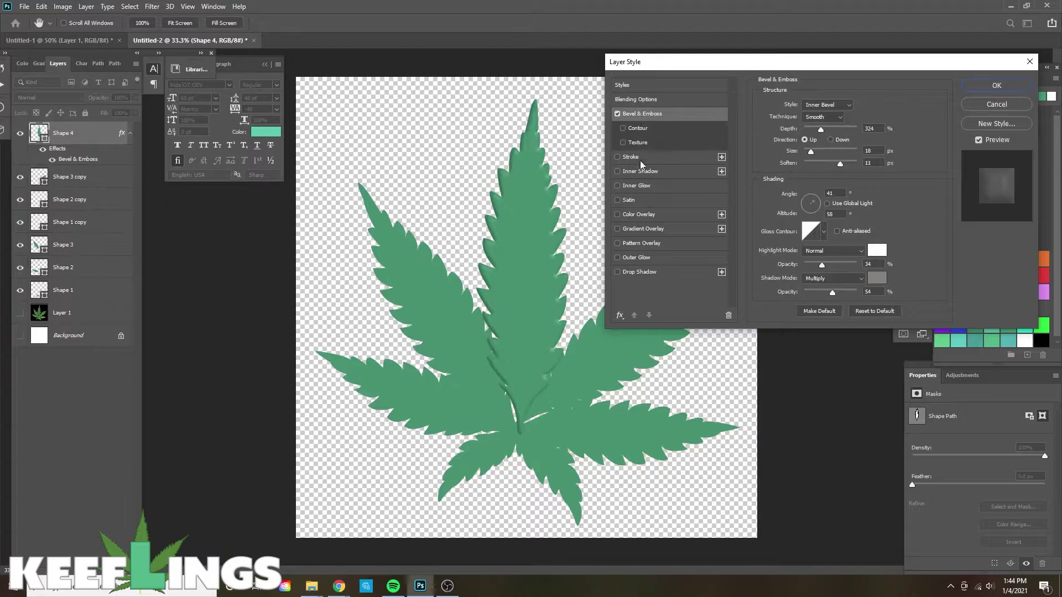
pyautogui.click(618, 186)
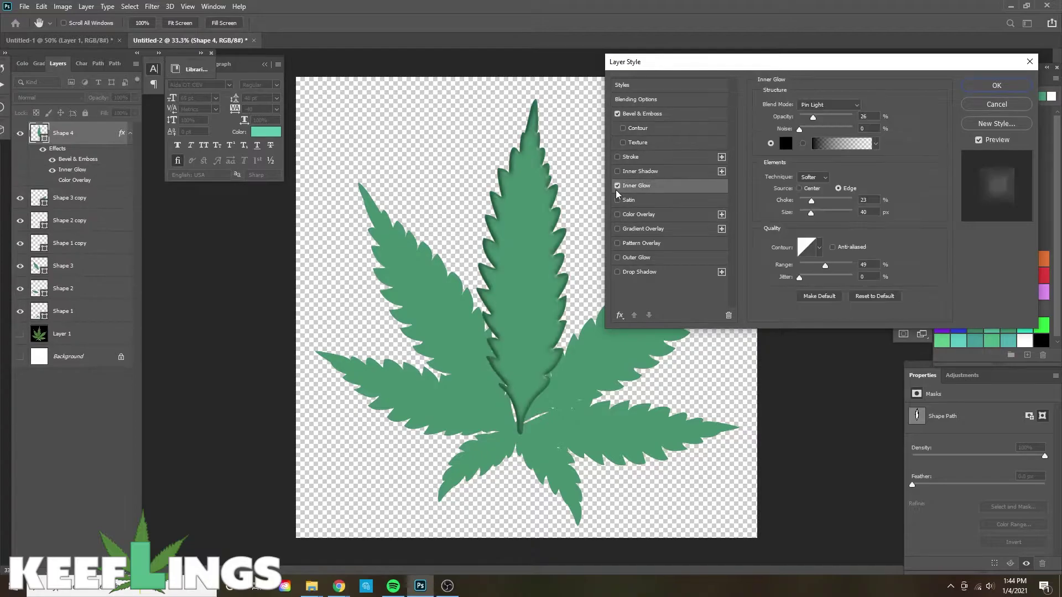
# Set the center leaflet's bevel size to 16 px, keeping Inner Bevel, Smooth technique, 324% depth and the linear gloss contour
pyautogui.click(663, 114)
pyautogui.click(827, 105)
pyautogui.click(820, 128)
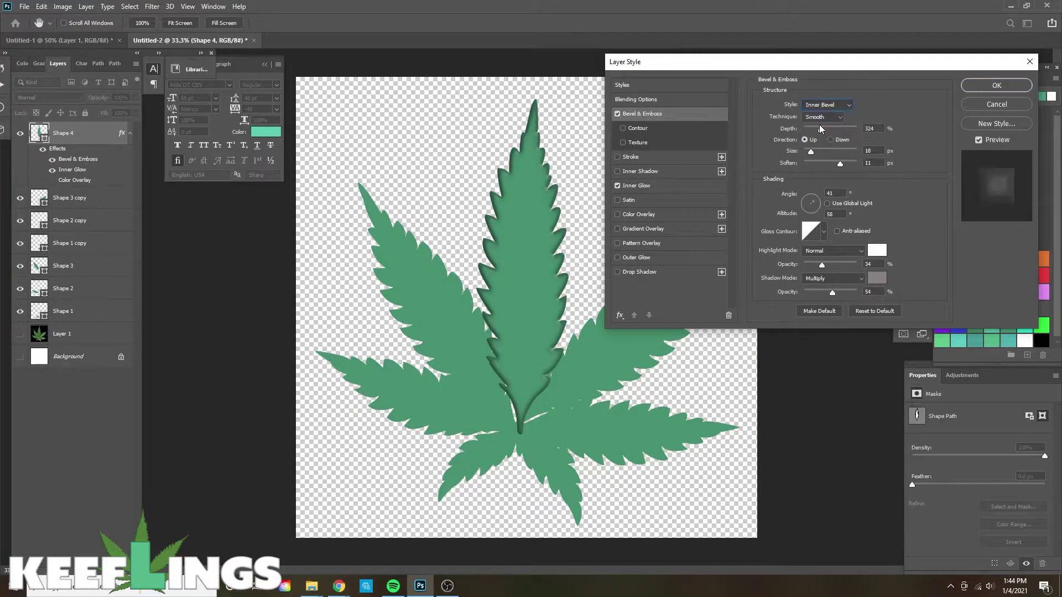
pyautogui.click(822, 118)
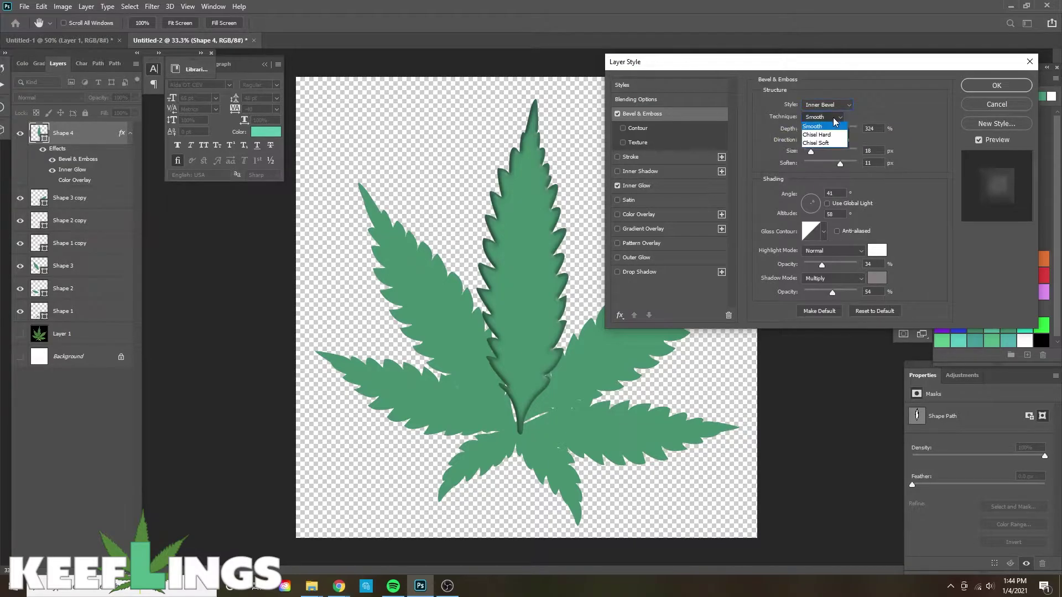
pyautogui.click(824, 133)
pyautogui.click(822, 132)
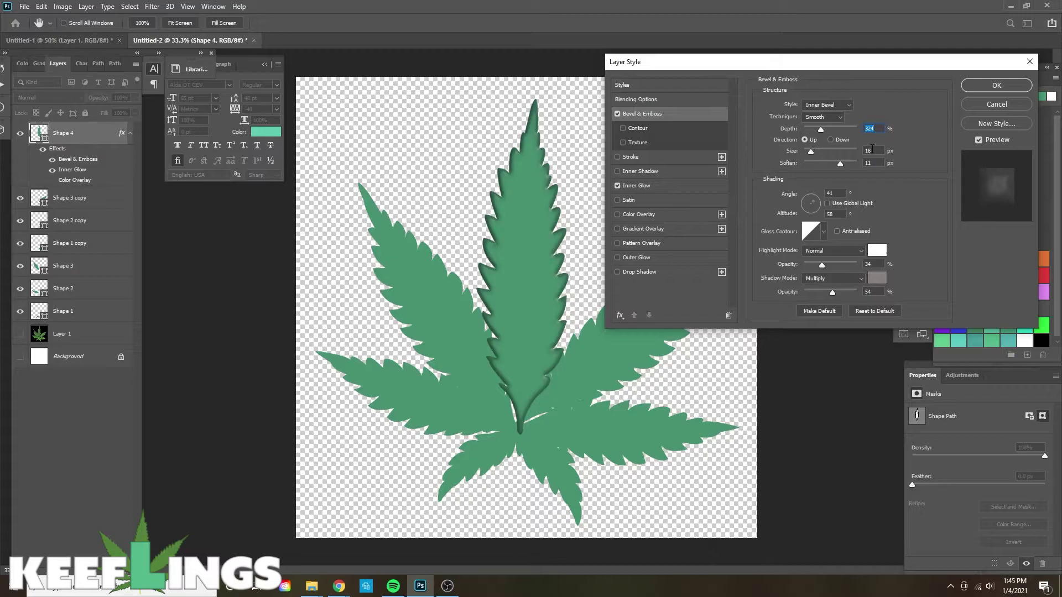
pyautogui.click(811, 153)
pyautogui.click(824, 232)
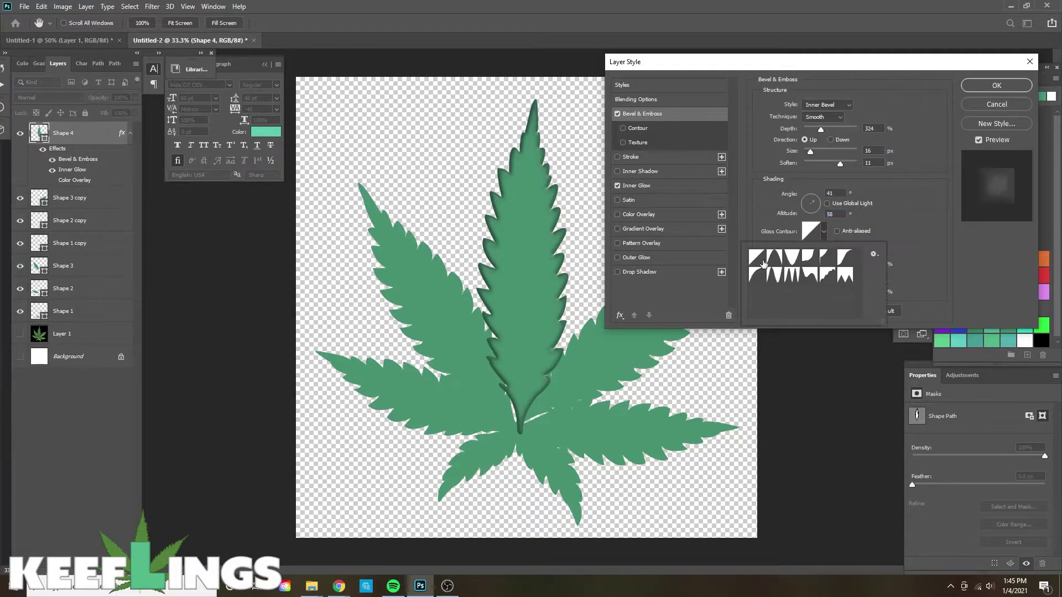
pyautogui.click(912, 248)
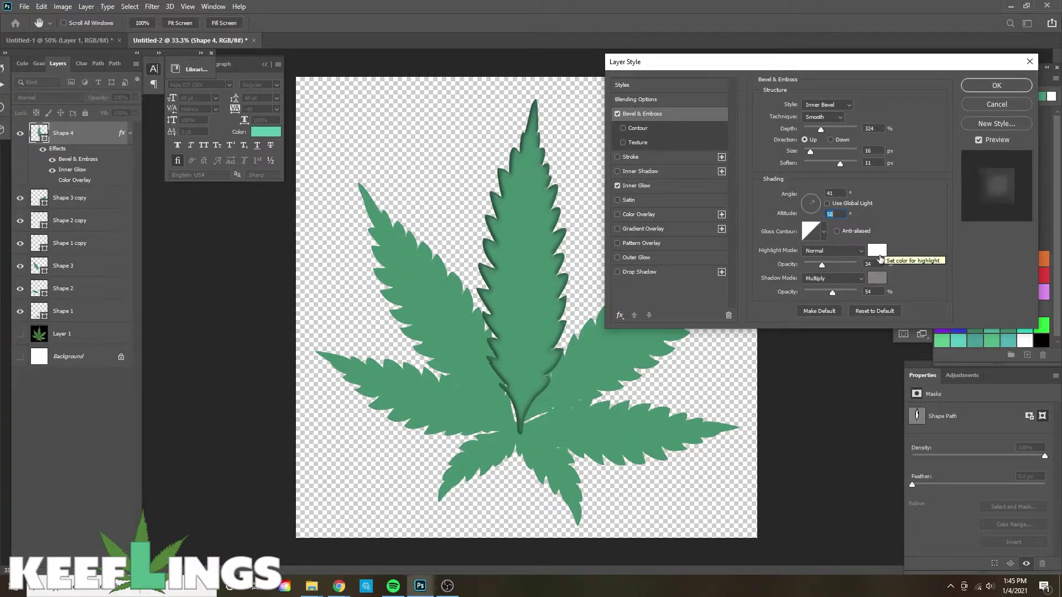
pyautogui.click(876, 291)
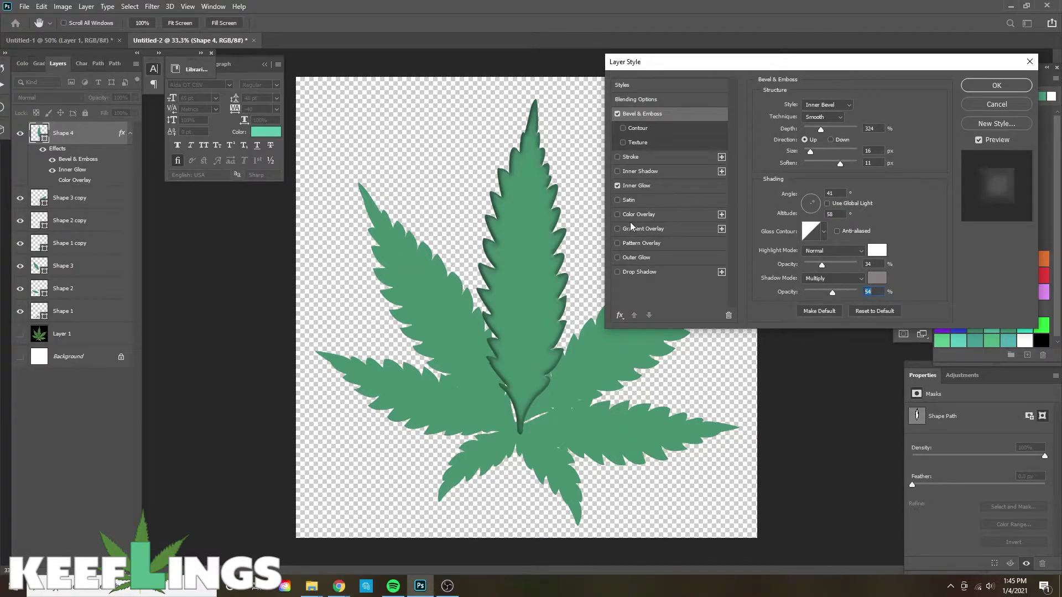
# Lower the Inner Glow opacity to about 11%, reduce its choke, size and range, and apply the layer style
pyautogui.click(665, 188)
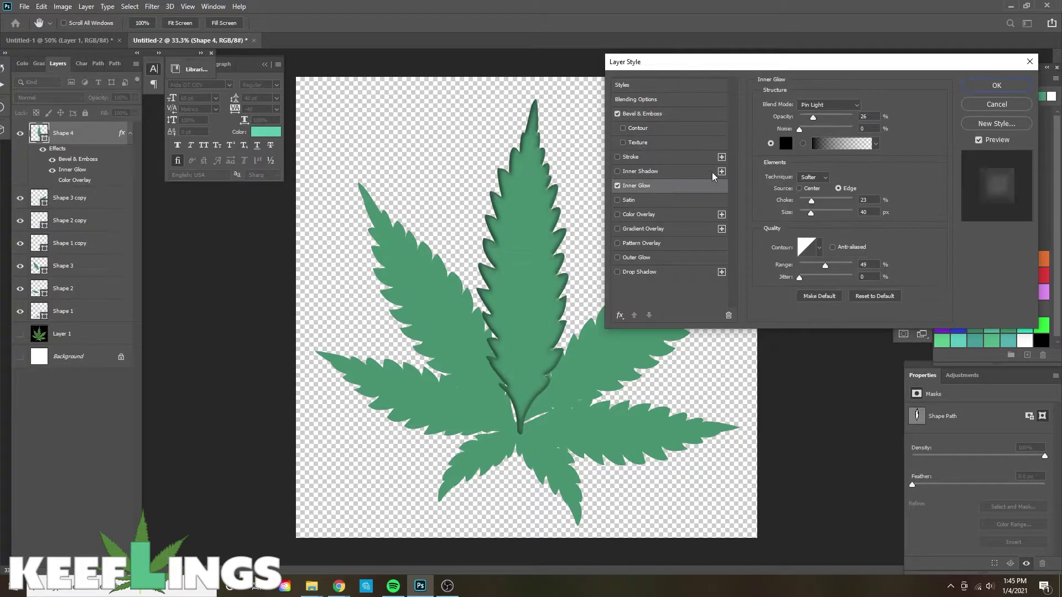
pyautogui.moveTo(808, 121); pyautogui.dragTo(805, 118)
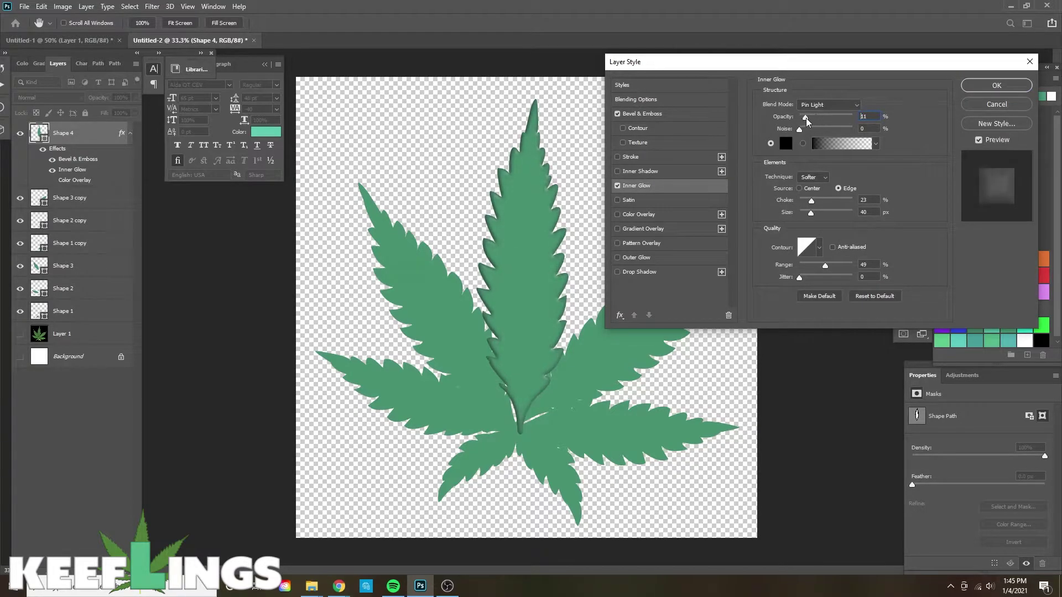
pyautogui.moveTo(812, 200); pyautogui.dragTo(806, 198)
pyautogui.click(806, 218)
pyautogui.moveTo(825, 267); pyautogui.dragTo(819, 271)
pyautogui.click(995, 86)
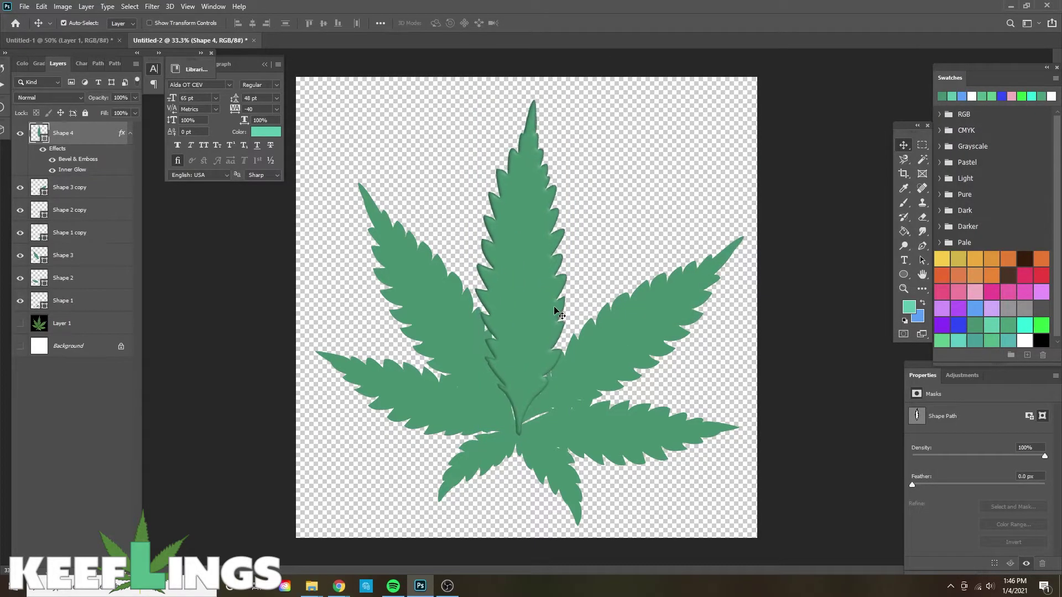
# Copy the center leaflet's layer style and paste it onto the other six leaflet shapes
pyautogui.rightClick(61, 133)
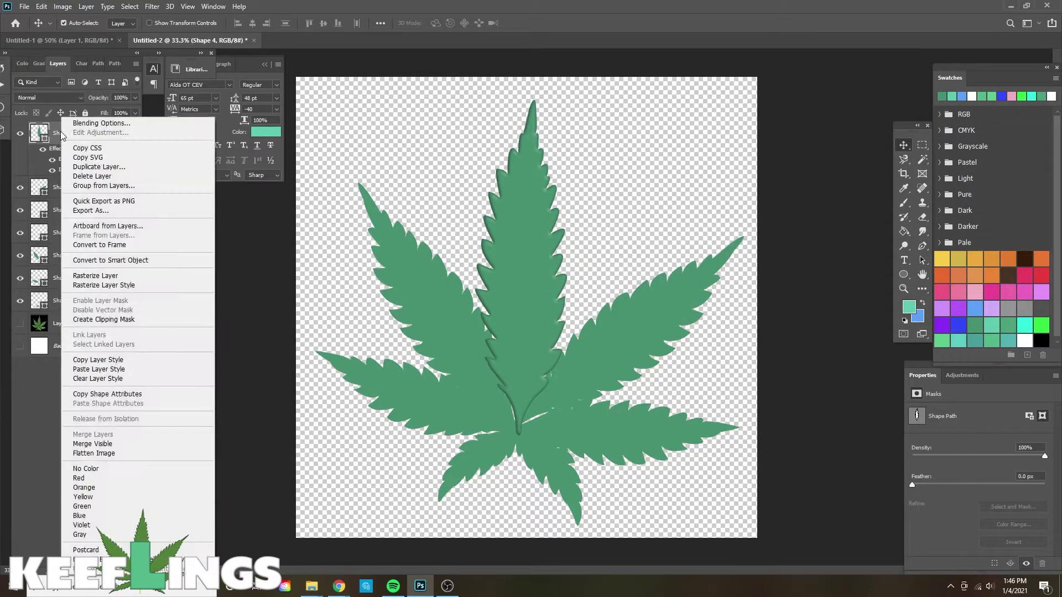
pyautogui.click(98, 360)
pyautogui.click(98, 189)
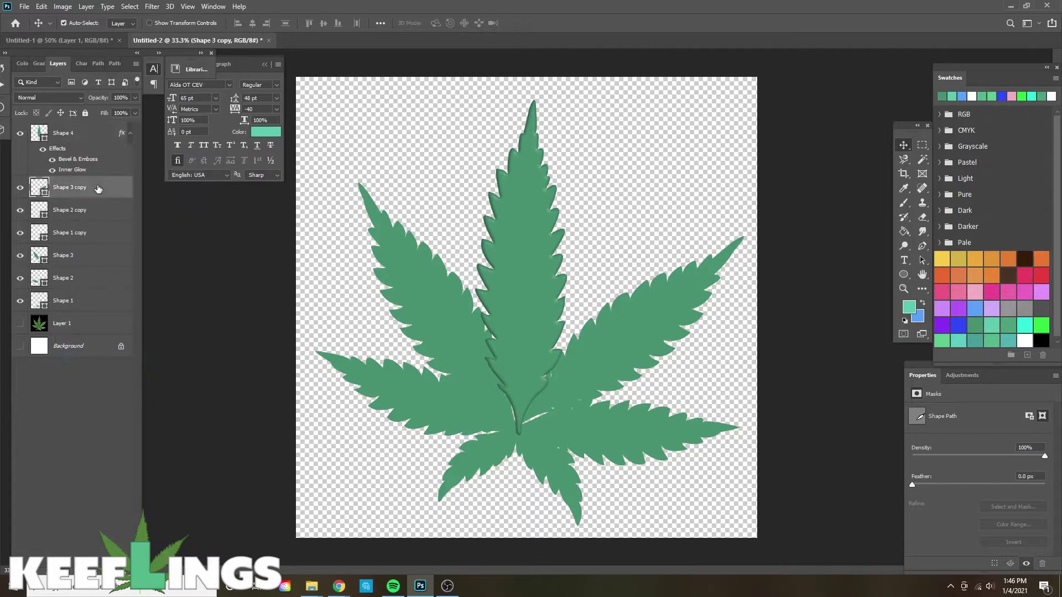
pyautogui.keyDown('shift'); pyautogui.click(58, 304); pyautogui.keyUp('shift')
pyautogui.rightClick(58, 304)
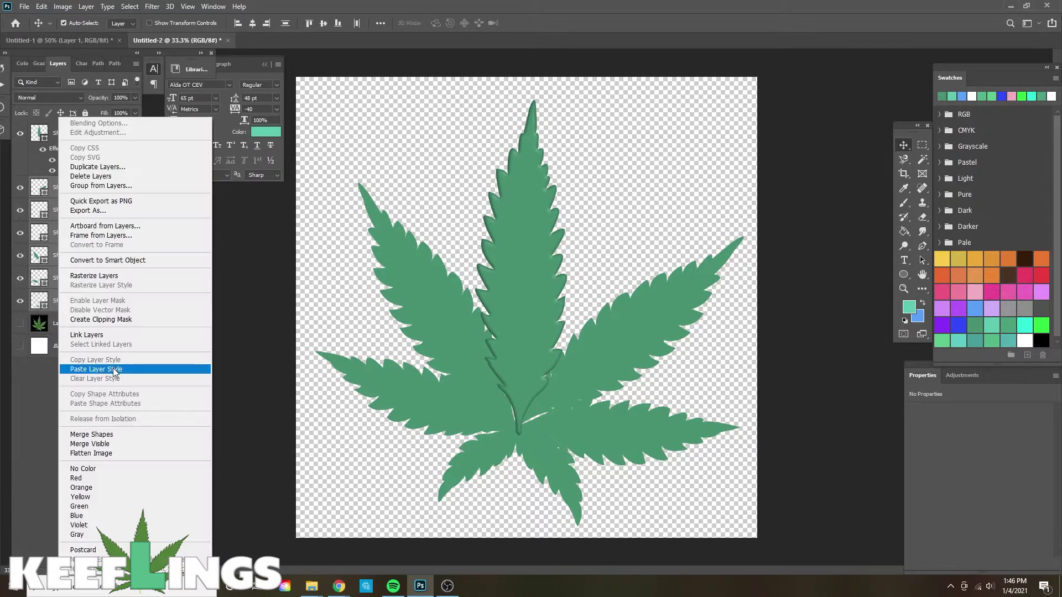
pyautogui.click(78, 369)
pyautogui.click(531, 299)
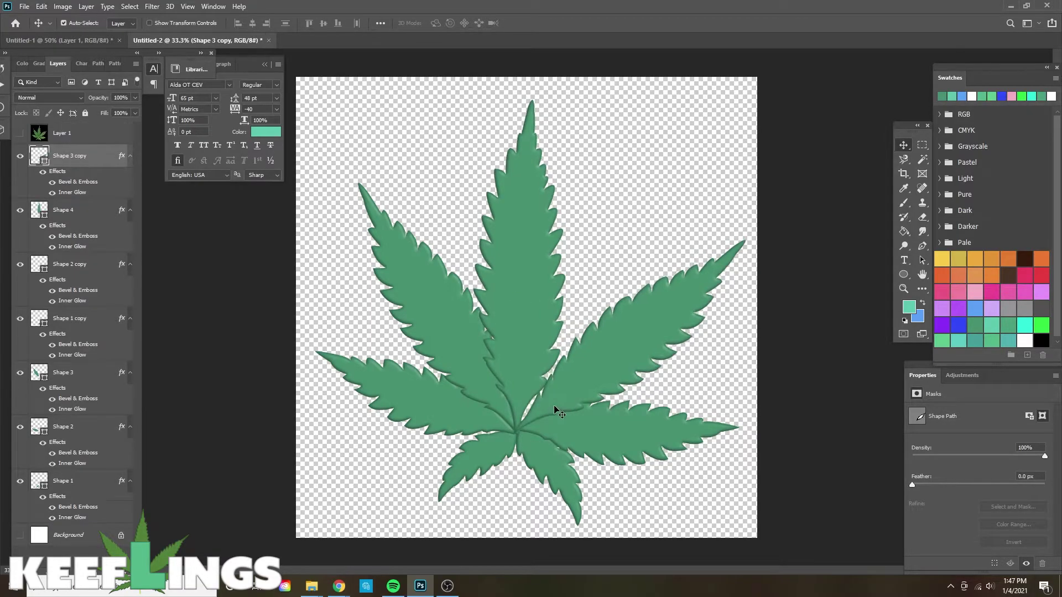
# Nudge the three right leaflets slightly so their bases meet neatly at the stem point
pyautogui.moveTo(554, 410); pyautogui.dragTo(556, 412)
pyautogui.moveTo(573, 433); pyautogui.dragTo(575, 435)
pyautogui.moveTo(592, 366); pyautogui.dragTo(594, 370)
pyautogui.moveTo(550, 462); pyautogui.dragTo(551, 464)
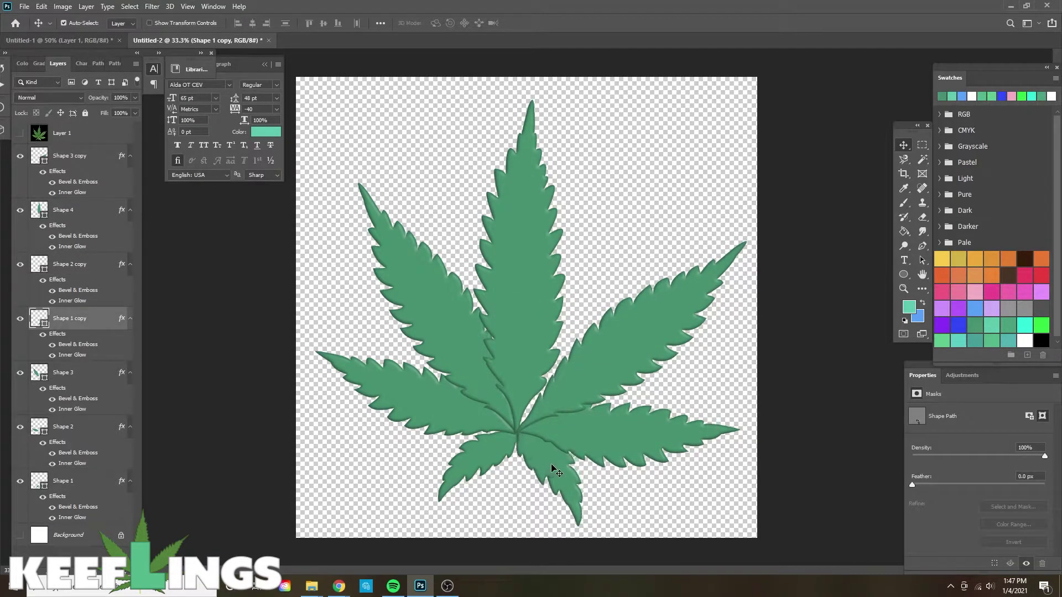
pyautogui.moveTo(594, 387); pyautogui.dragTo(593, 387)
# Scale the upper right leaflet slightly, shift it left and up toward the center leaflet, and select Shape 4
pyautogui.click(41, 6)
pyautogui.moveTo(82, 258)
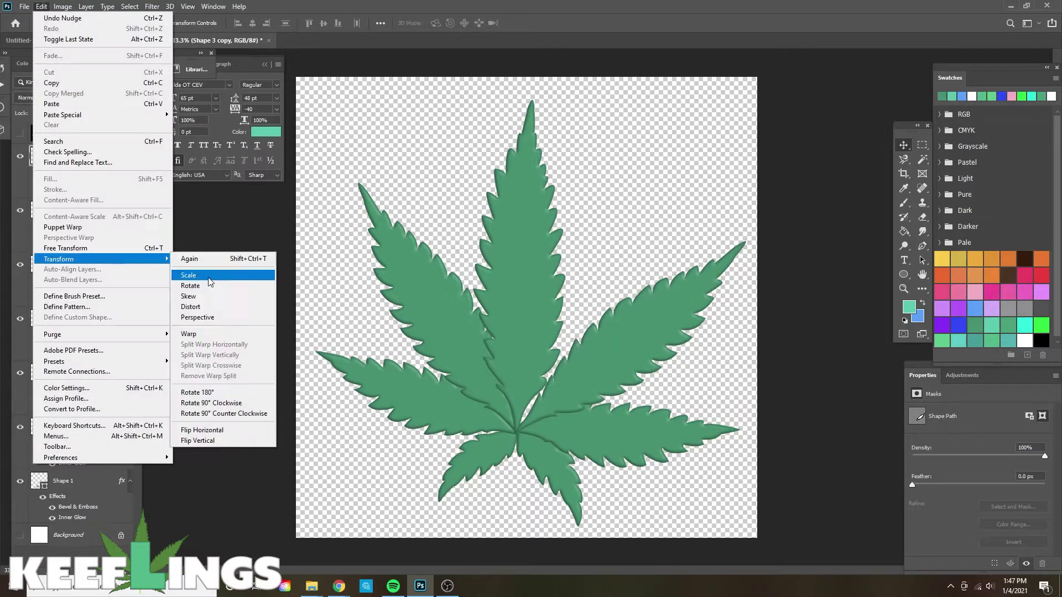
pyautogui.click(208, 278)
pyautogui.moveTo(743, 234); pyautogui.dragTo(740, 231)
pyautogui.press('Return')
pyautogui.hotkey('shift', 'Left')
pyautogui.hotkey('shift', 'Left')
pyautogui.hotkey('shift', 'Up')
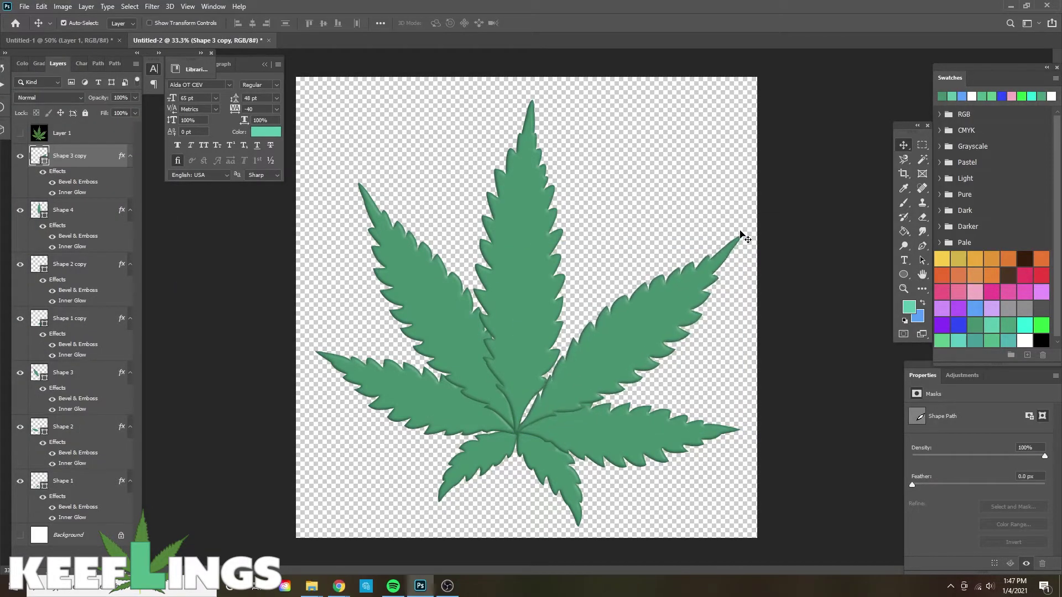
pyautogui.click(529, 348)
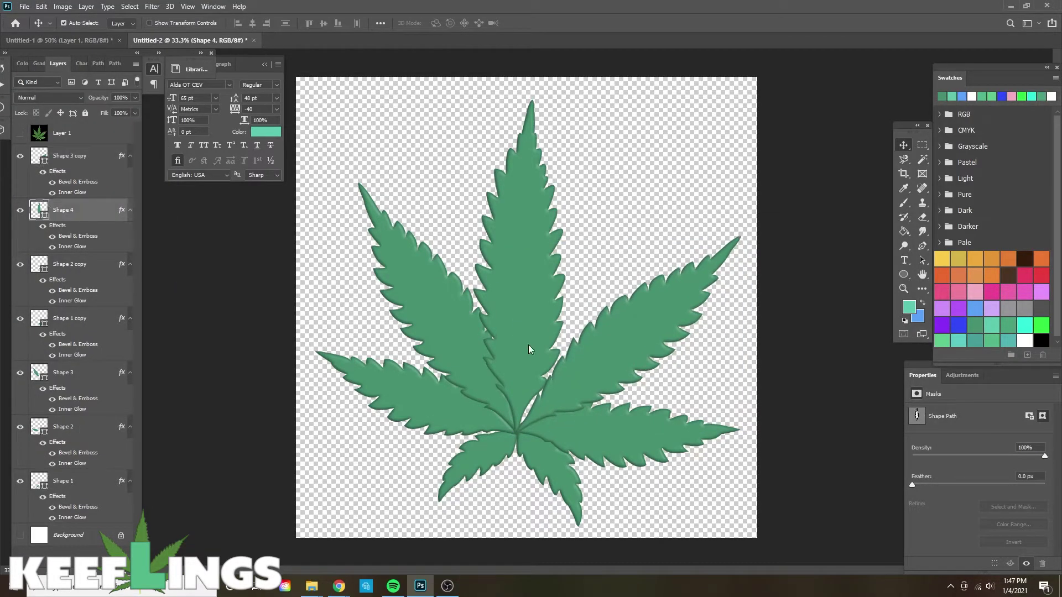
# Check the photo's stem, then draw a narrow Pen tool stem about 63 by 566 px from the leaflets' junction down to the canvas edge
pyautogui.click(21, 133)
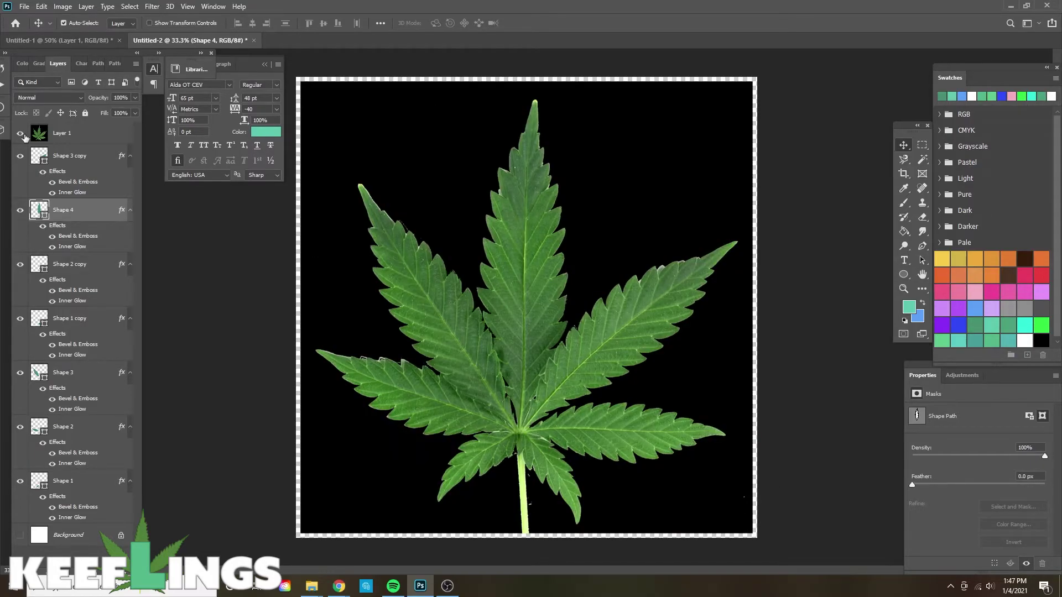
pyautogui.click(21, 133)
pyautogui.scroll(3, 523, 419)
pyautogui.click(921, 246)
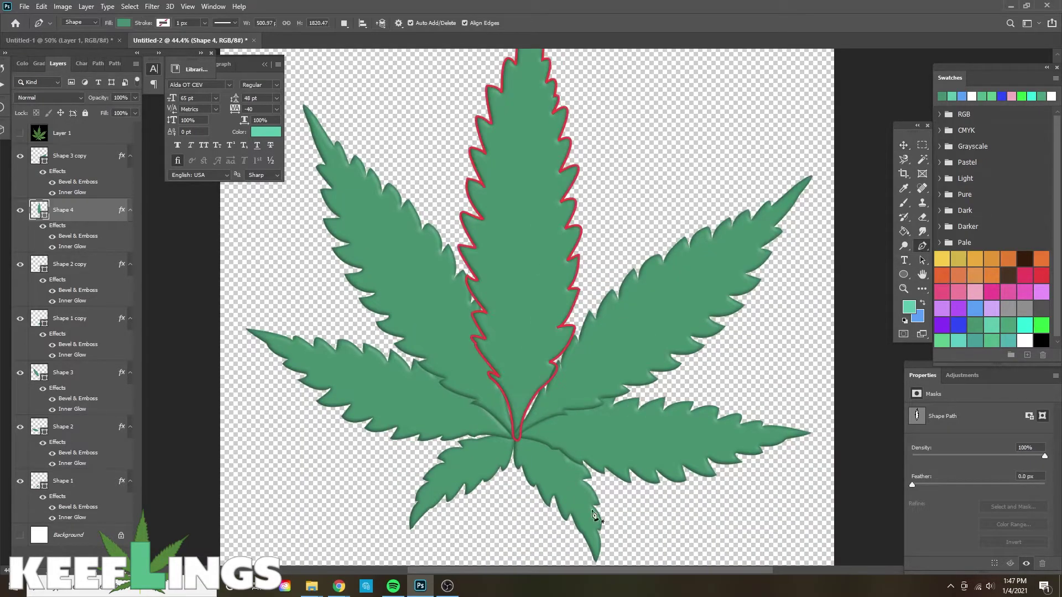
pyautogui.click(507, 437)
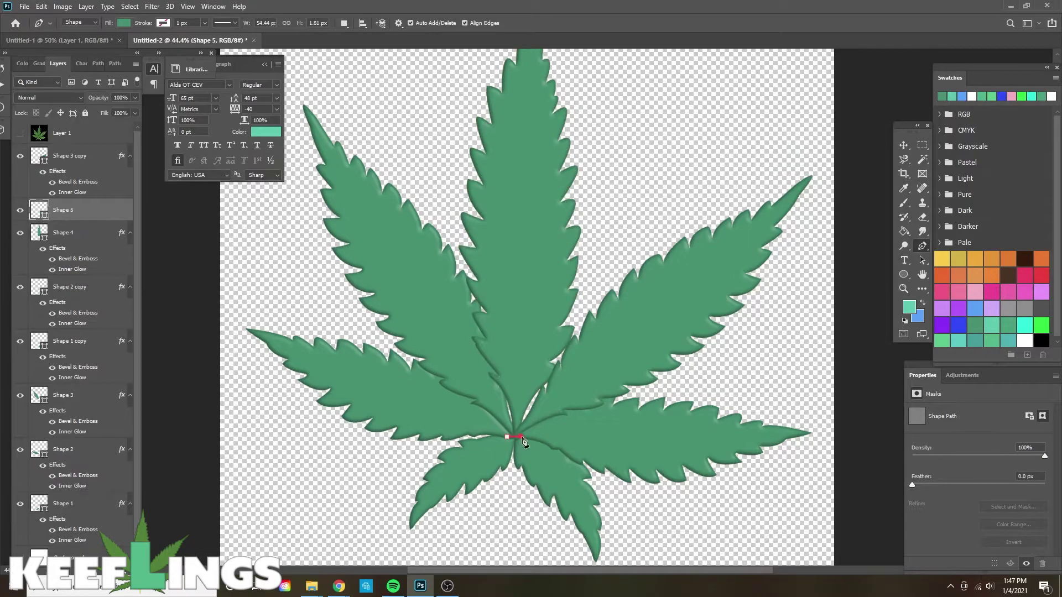
pyautogui.scroll(-3, 538, 512)
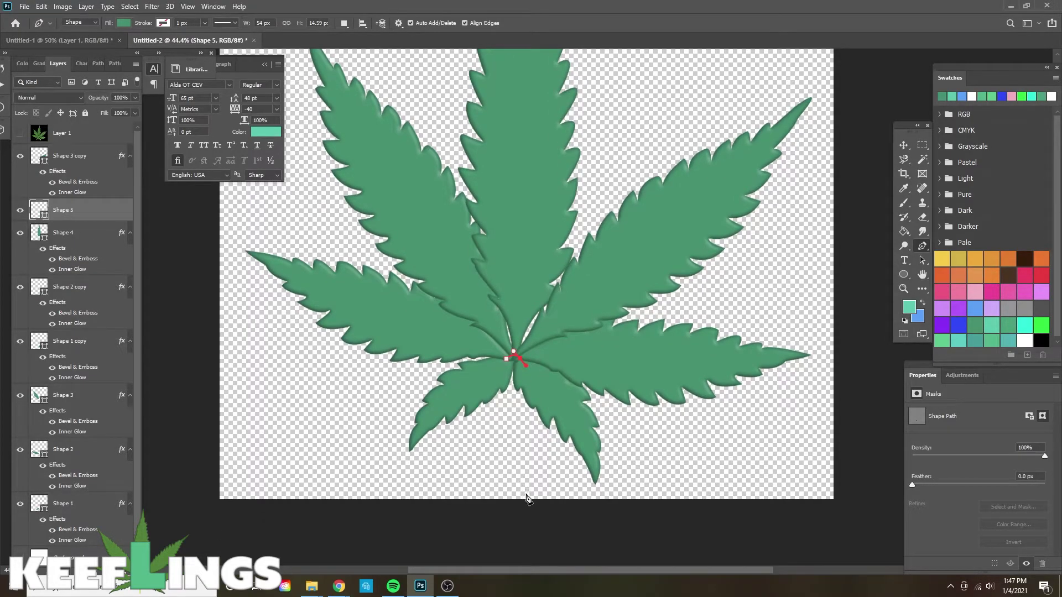
pyautogui.hotkey('ctrl', 'z')
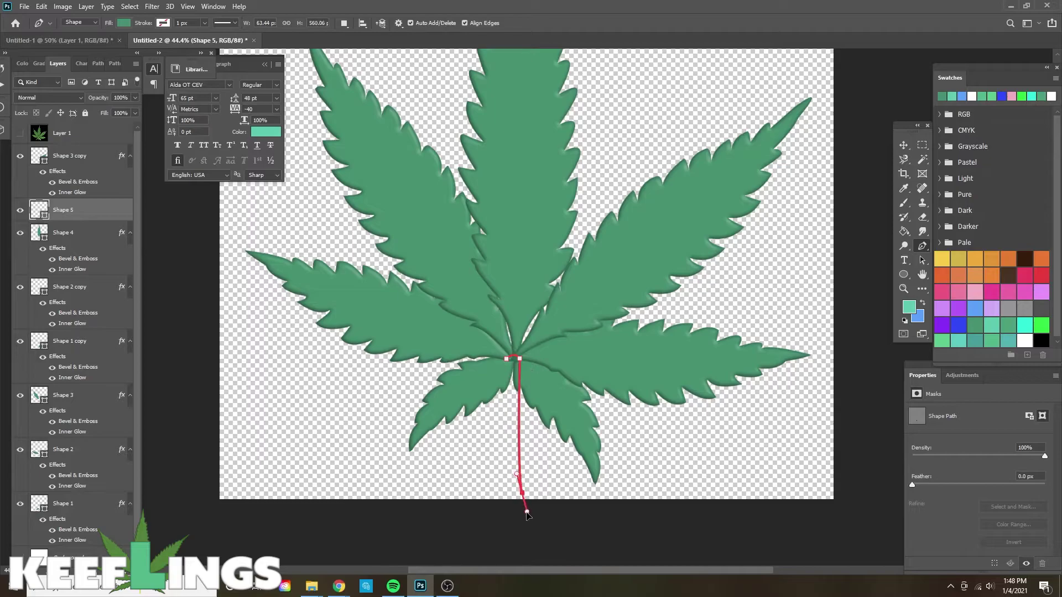
pyautogui.moveTo(528, 522); pyautogui.dragTo(524, 521)
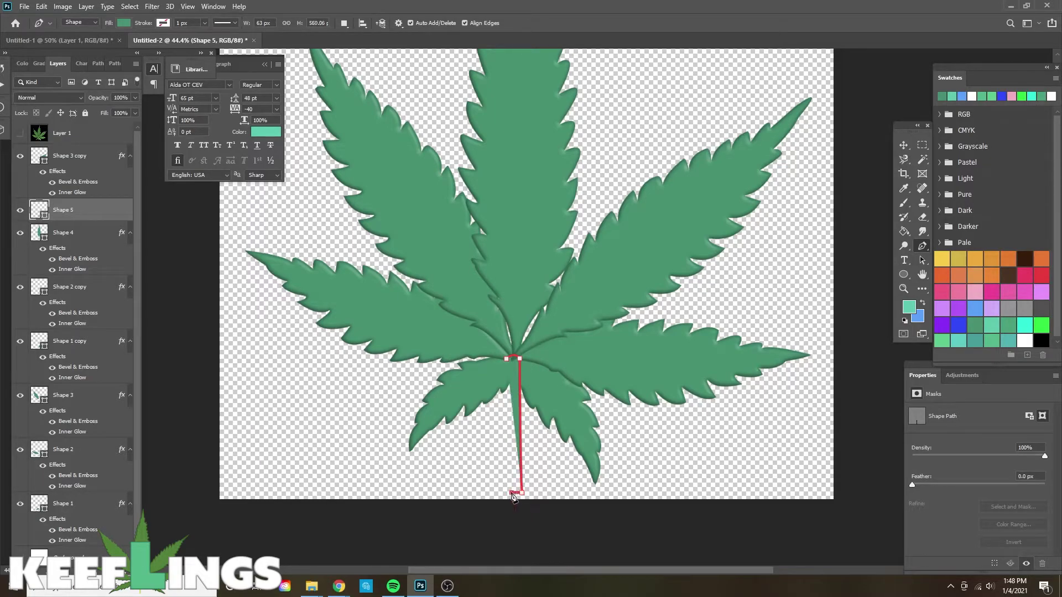
pyautogui.click(512, 494)
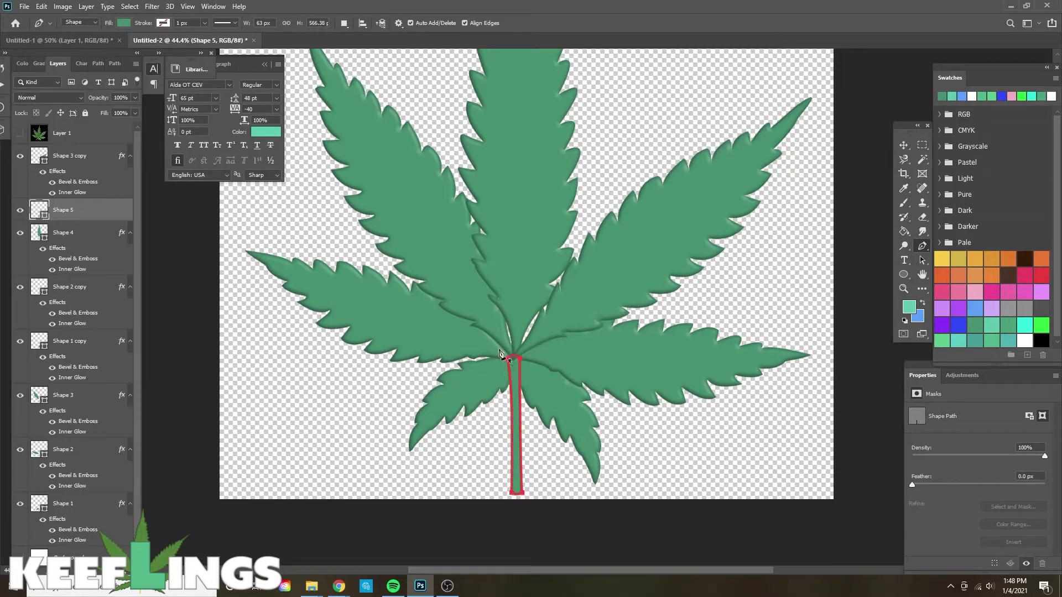
pyautogui.click(903, 145)
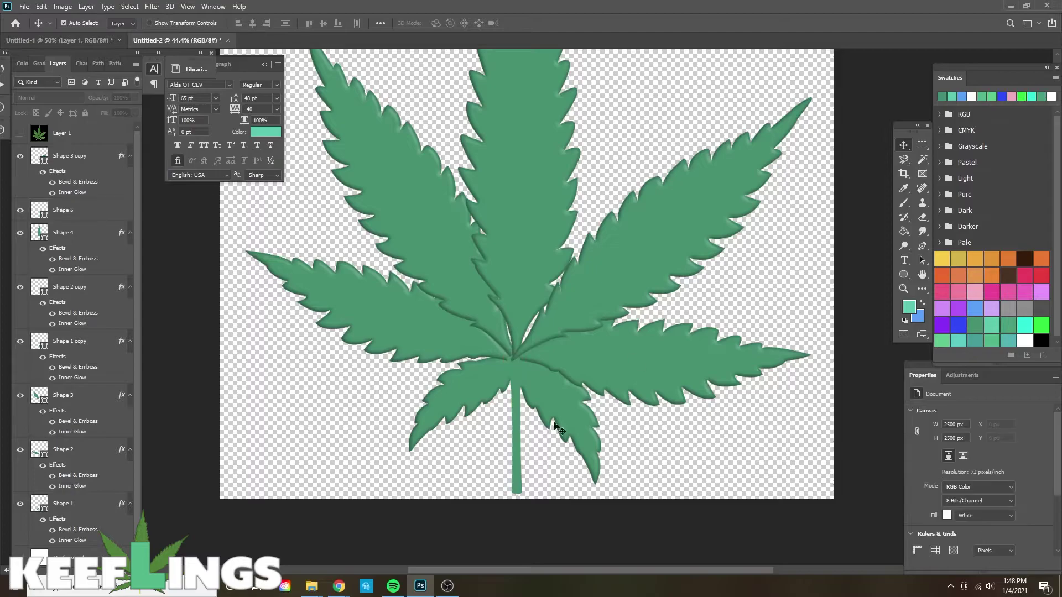
# Set the center leaflet's fill color to the brighter green #54b75d
pyautogui.doubleClick(34, 207)
pyautogui.click(990, 328)
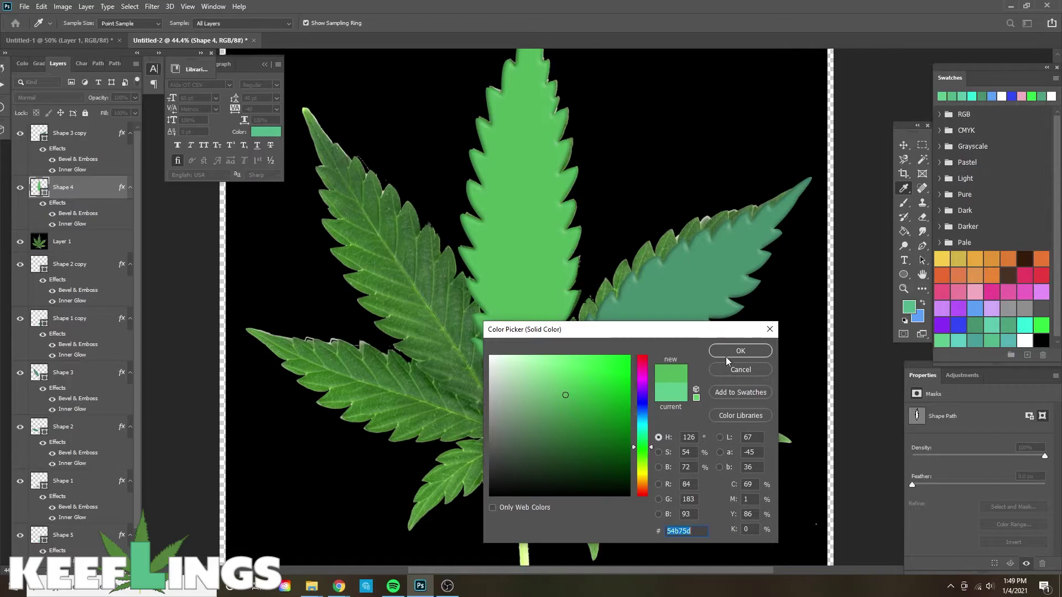
pyautogui.click(740, 351)
# Fill the other six leaflets with the center leaflet's green, hiding the reference photo to reach them
pyautogui.click(663, 300)
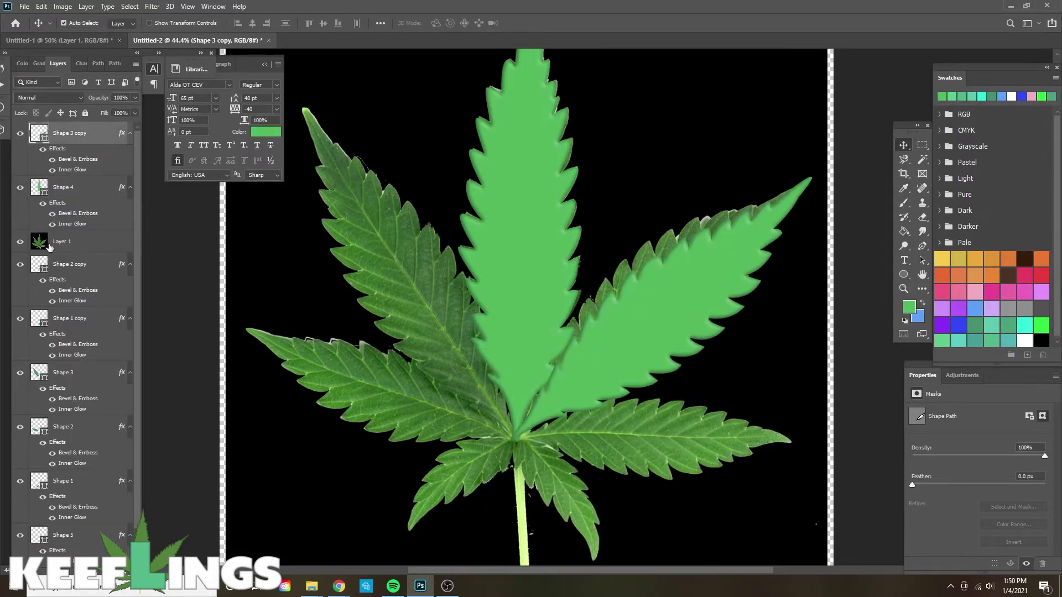
pyautogui.click(505, 384)
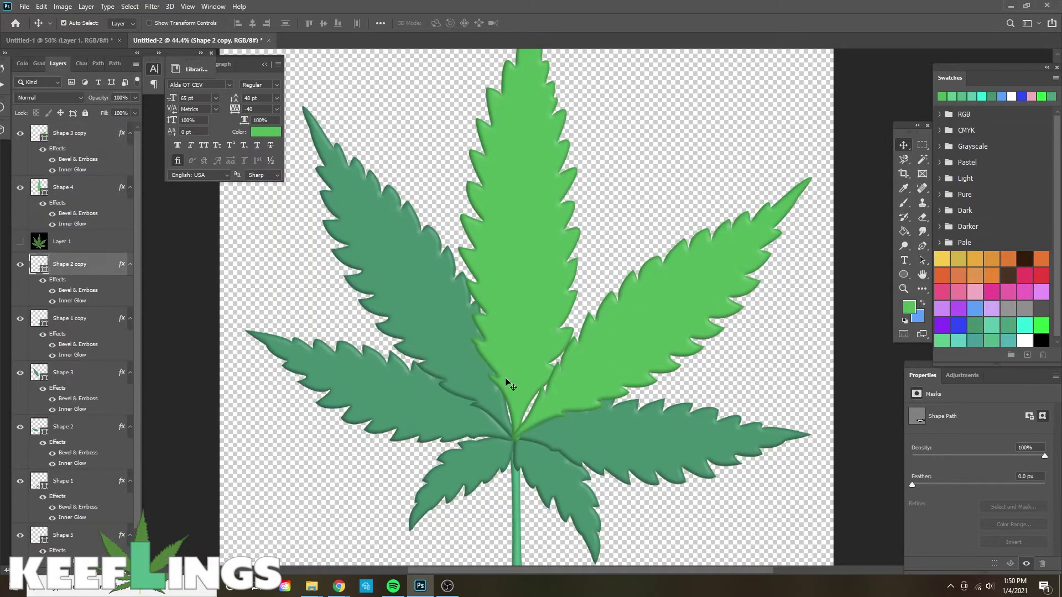
pyautogui.keyDown('shift'); pyautogui.click(440, 431); pyautogui.keyUp('shift')
pyautogui.keyDown('shift'); pyautogui.click(420, 232); pyautogui.keyUp('shift')
pyautogui.hotkey('alt', 'BackSpace')
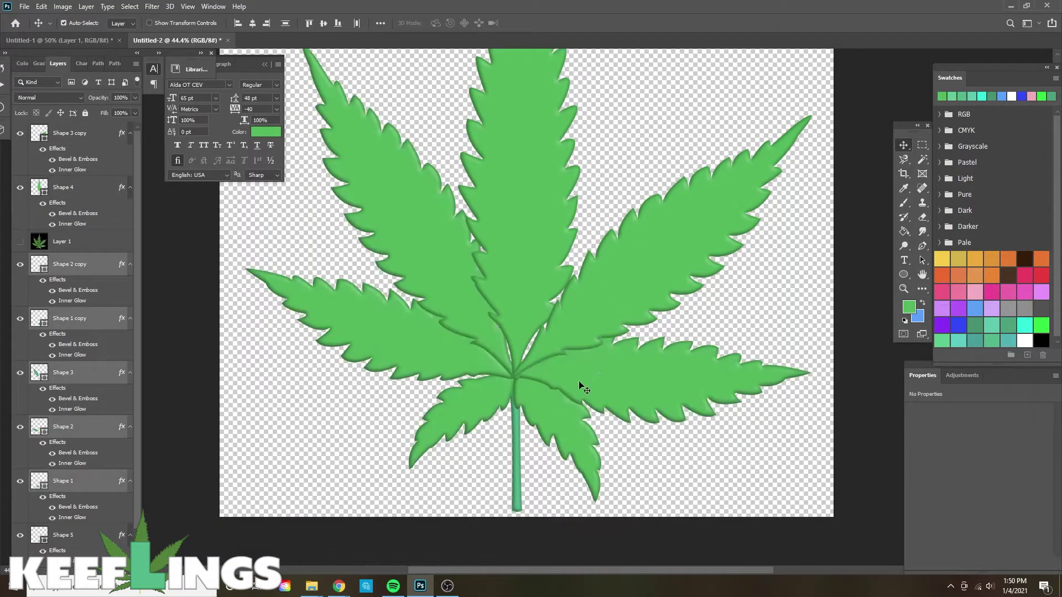
# Move the reference photo below the shapes, show it, and recolor the stem with the pale yellow-green of the photo's stem
pyautogui.moveTo(72, 243); pyautogui.dragTo(66, 556)
pyautogui.click(20, 556)
pyautogui.click(125, 491)
pyautogui.doubleClick(38, 502)
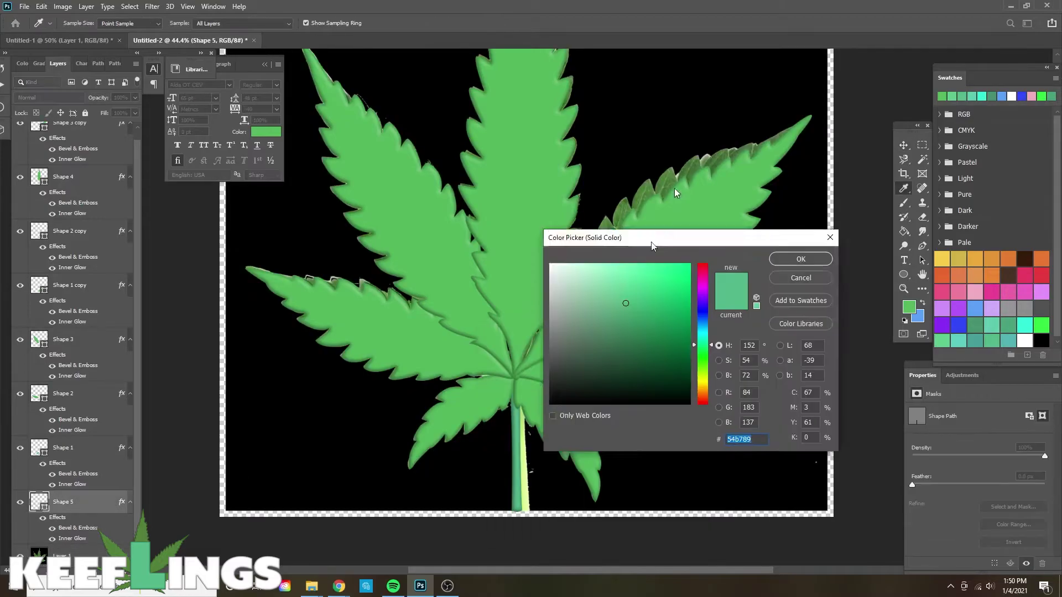
pyautogui.moveTo(653, 246); pyautogui.dragTo(712, 54)
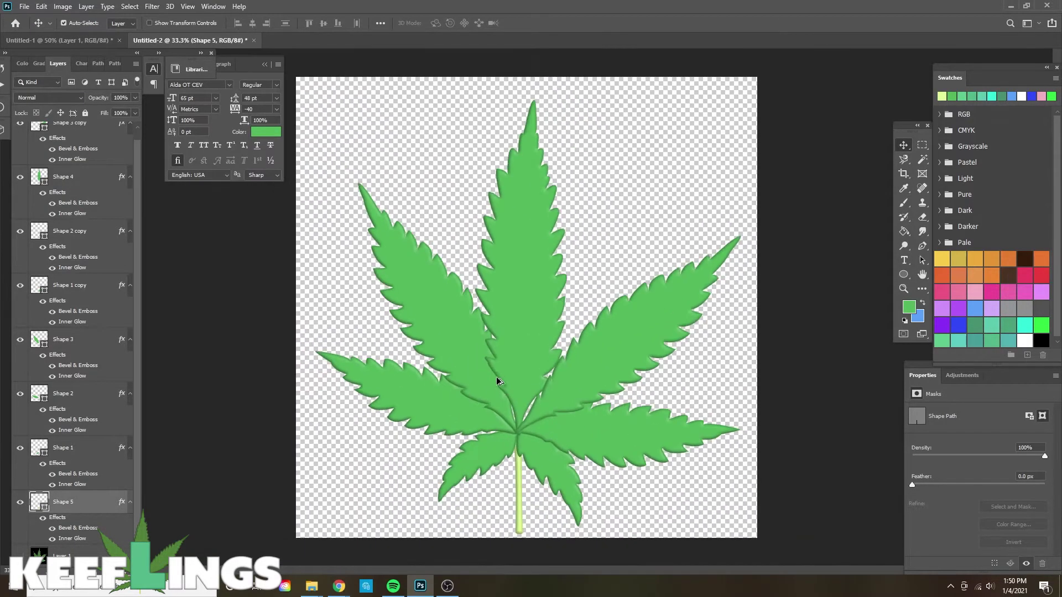
pyautogui.scroll(3, 506, 380)
# Reshape the upper right leaflet's base at the stem junction by adjusting its anchor points with the Convert Point tool
pyautogui.click(581, 443)
pyautogui.scroll(3, 557, 520)
pyautogui.rightClick(922, 246)
pyautogui.click(957, 301)
pyautogui.rightClick(921, 246)
pyautogui.click(957, 279)
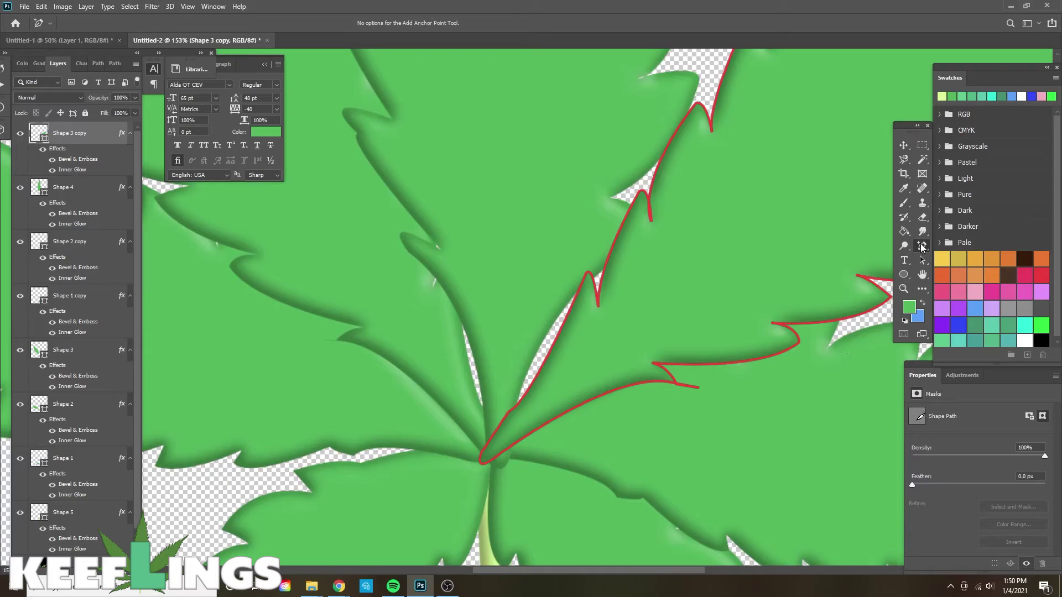
pyautogui.rightClick(921, 246)
pyautogui.click(978, 300)
pyautogui.scroll(3, 496, 488)
pyautogui.moveTo(470, 445); pyautogui.dragTo(500, 446)
pyautogui.click(467, 420)
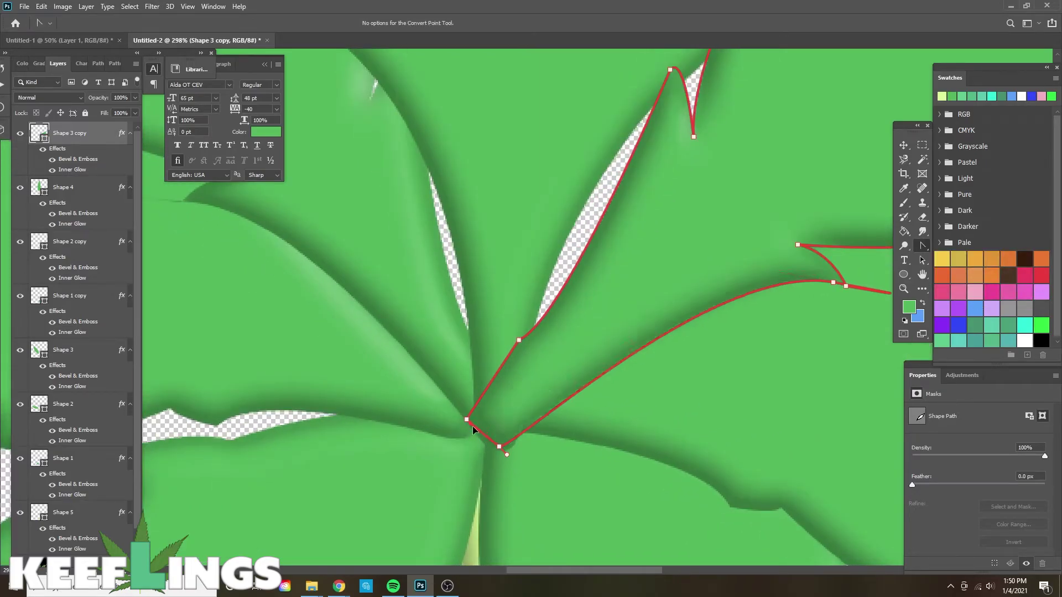
# Send the upper right leaflet one layer backward so it sits behind the center leaflet
pyautogui.scroll(-4, 479, 407)
pyautogui.press('v')
pyautogui.hotkey('ctrl', '[')
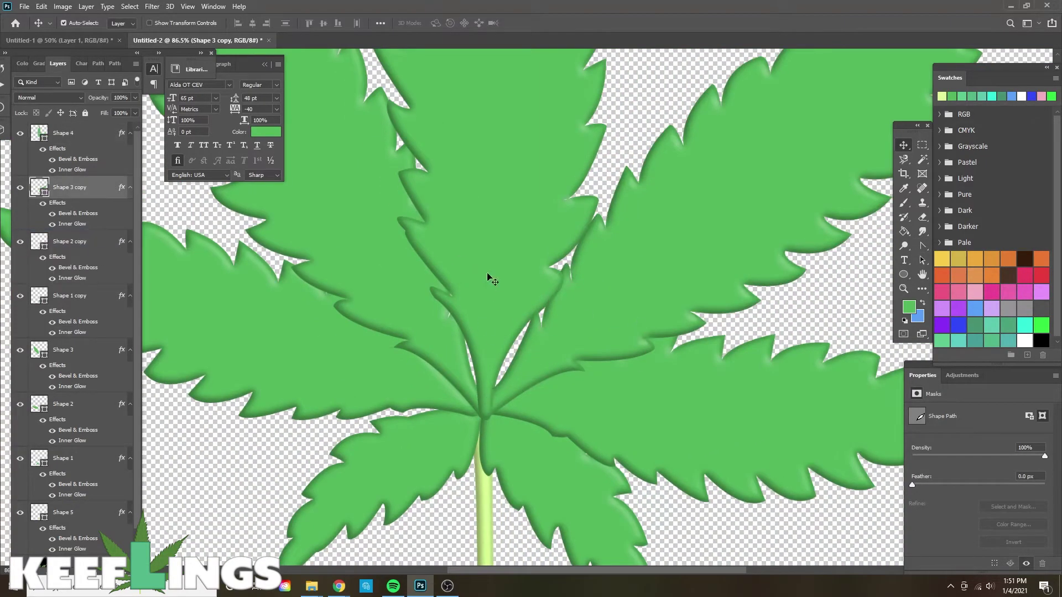
pyautogui.click(487, 273)
# Show the reference photo and shift it aside to examine how its leaflets overlap at the stem
pyautogui.scroll(-2, 50, 459)
pyautogui.click(20, 533)
pyautogui.moveTo(741, 547); pyautogui.dragTo(520, 514)
pyautogui.scroll(-3, 745, 516)
pyautogui.scroll(4, 422, 511)
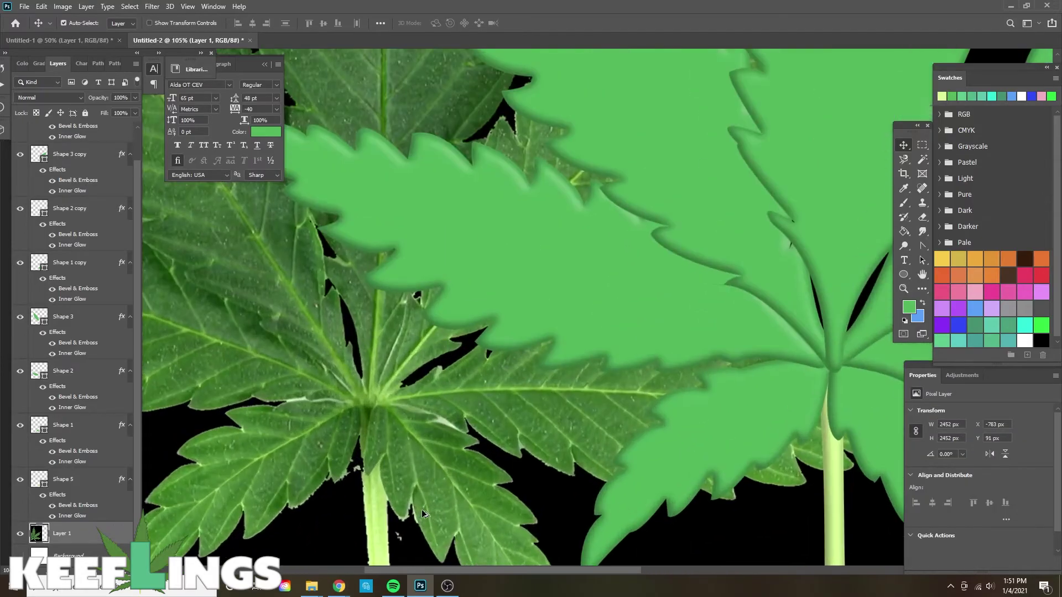
pyautogui.scroll(-4, 421, 510)
# Reorder the layers so the two small lower leaflets, Shape 1 copy and Shape 1, sit directly beneath Shape 3 copy
pyautogui.click(787, 488)
pyautogui.moveTo(80, 260); pyautogui.dragTo(82, 190)
pyautogui.moveTo(76, 420); pyautogui.dragTo(76, 242)
pyautogui.scroll(-6, 242, 471)
pyautogui.scroll(5, 579, 446)
# Pull the center leaflet's base up into a rounded end by reshaping its bottom anchors with the Convert Point tool
pyautogui.click(496, 317)
pyautogui.scroll(10, 453, 424)
pyautogui.click(922, 245)
pyautogui.scroll(2, 700, 306)
pyautogui.click(416, 469)
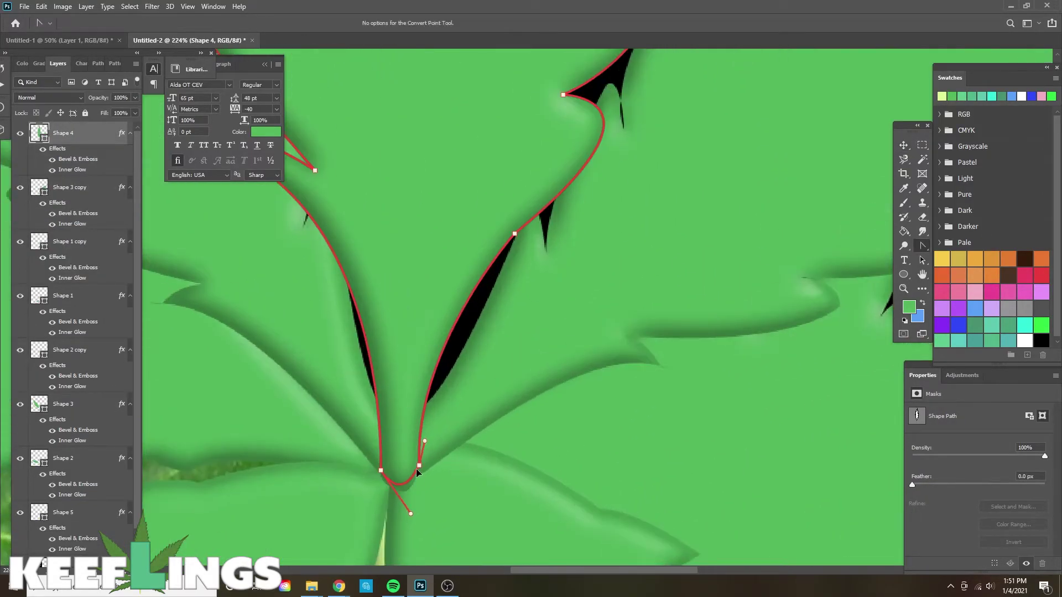
pyautogui.moveTo(381, 471); pyautogui.dragTo(424, 434)
pyautogui.press('v')
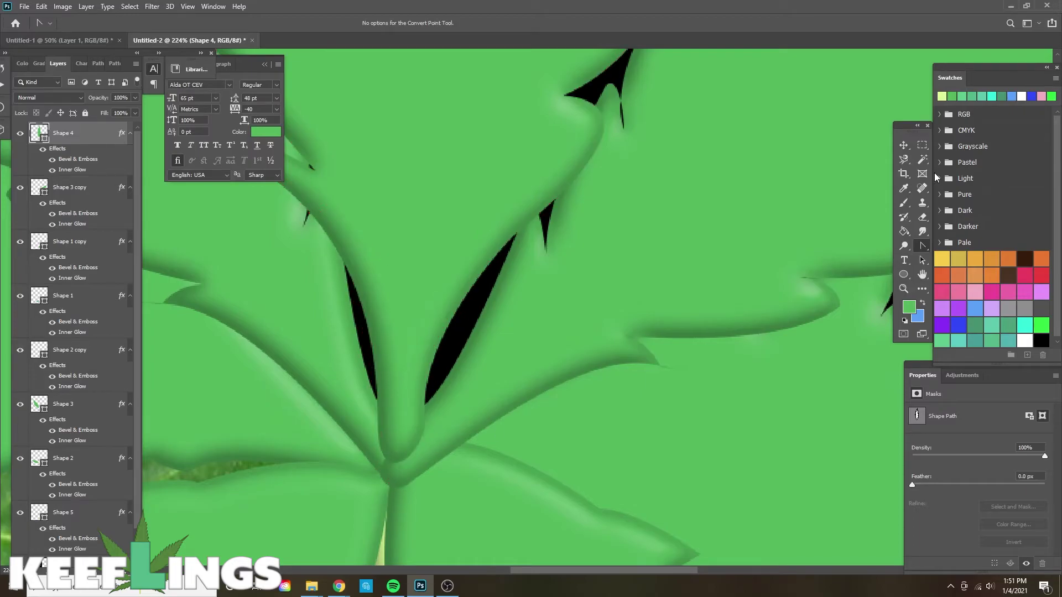
# Round off the upper right leaflet's base by moving and curving its anchors at the stem junction
pyautogui.click(564, 372)
pyautogui.click(922, 246)
pyautogui.click(405, 485)
pyautogui.moveTo(382, 466); pyautogui.dragTo(402, 438)
pyautogui.moveTo(404, 485); pyautogui.dragTo(405, 468)
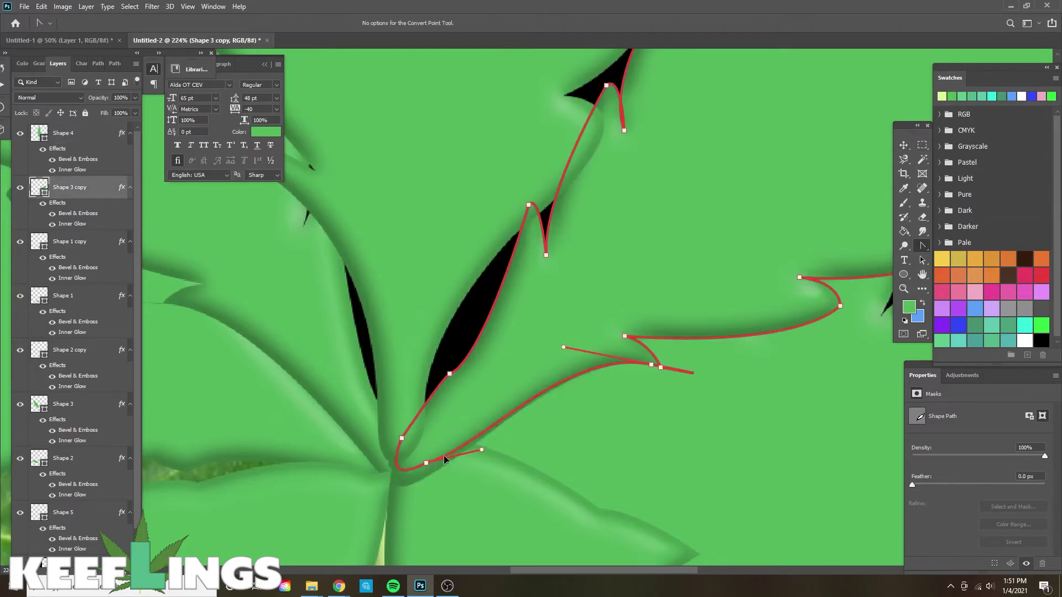
pyautogui.click(904, 145)
# Narrow the center leaflet's base to a slim point by repositioning its bottom anchors with the Convert Point tool
pyautogui.scroll(-12, 570, 434)
pyautogui.click(531, 494)
pyautogui.scroll(4, 530, 487)
pyautogui.scroll(10, 529, 493)
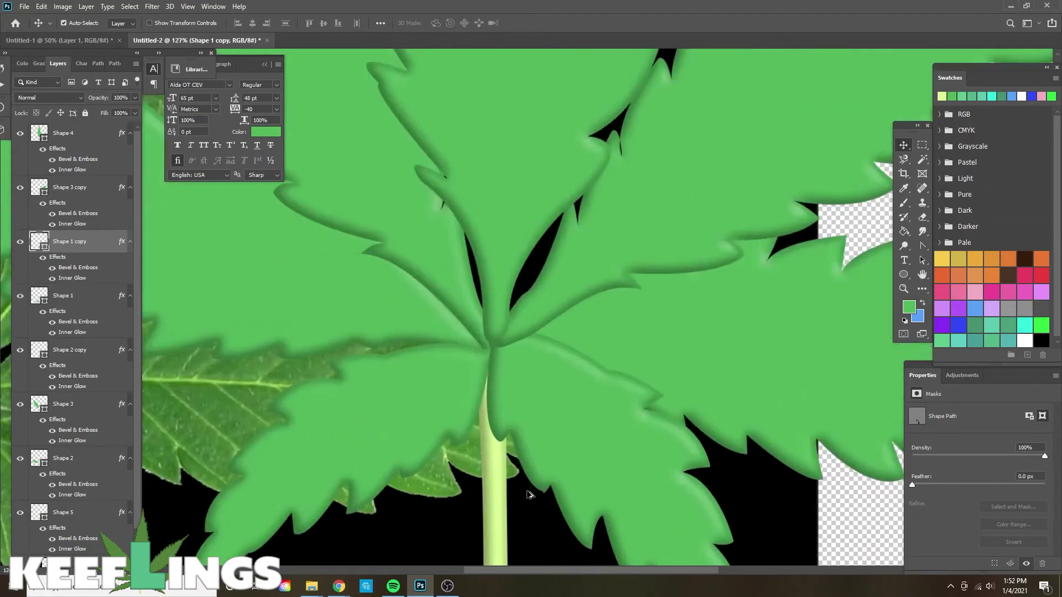
pyautogui.click(477, 235)
pyautogui.click(922, 245)
pyautogui.click(502, 234)
pyautogui.moveTo(502, 234); pyautogui.dragTo(462, 231)
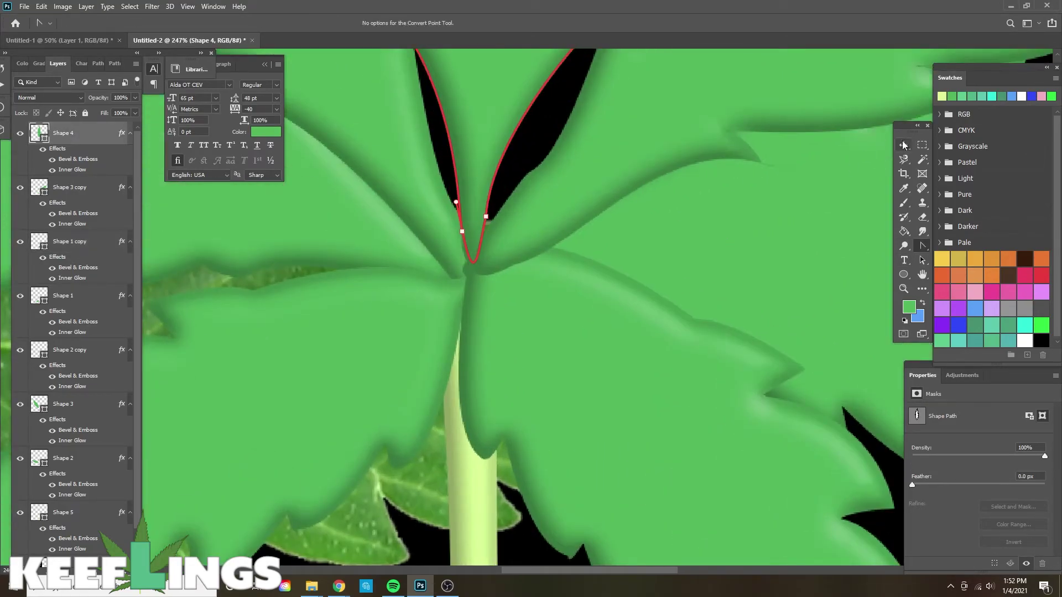
# Reshape the upper left leaflet's base with the Convert Point tool so it tapers into the stem junction
pyautogui.click(904, 145)
pyautogui.click(420, 216)
pyautogui.click(922, 246)
pyautogui.click(461, 292)
pyautogui.click(482, 289)
pyautogui.moveTo(462, 294); pyautogui.dragTo(437, 227)
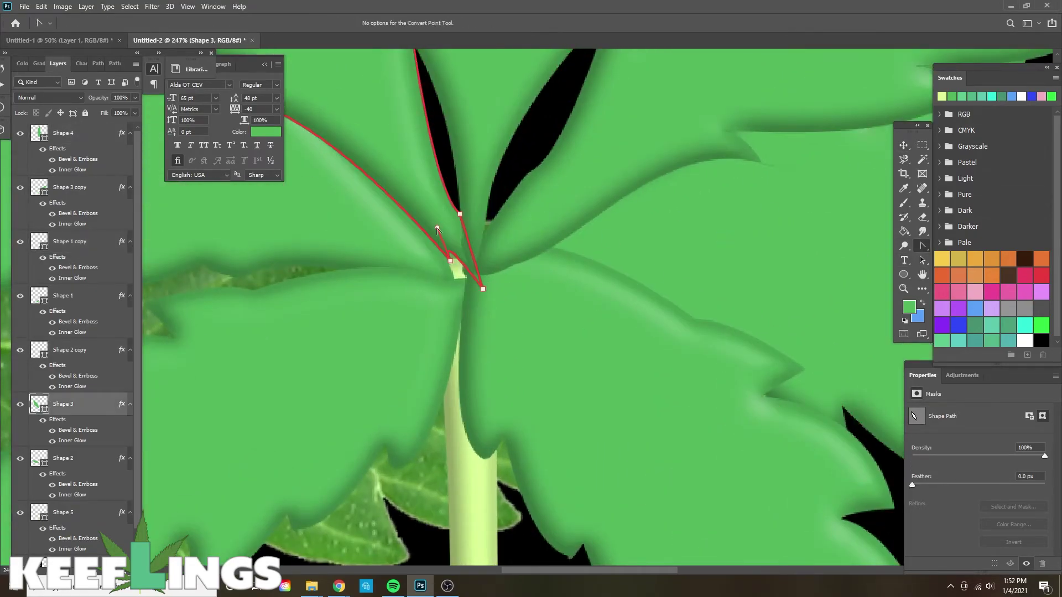
# Move the two small lower leaflets slightly down and outward from the stem junction
pyautogui.press('v')
pyautogui.click(477, 280)
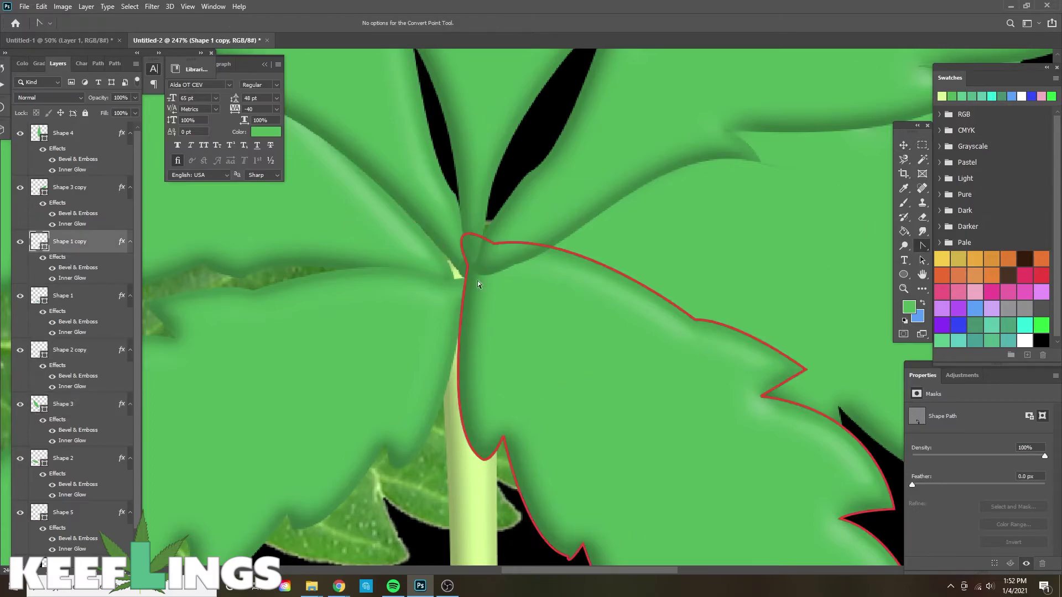
pyautogui.moveTo(558, 332); pyautogui.dragTo(575, 351)
pyautogui.moveTo(442, 313); pyautogui.dragTo(426, 327)
pyautogui.scroll(-17, 619, 384)
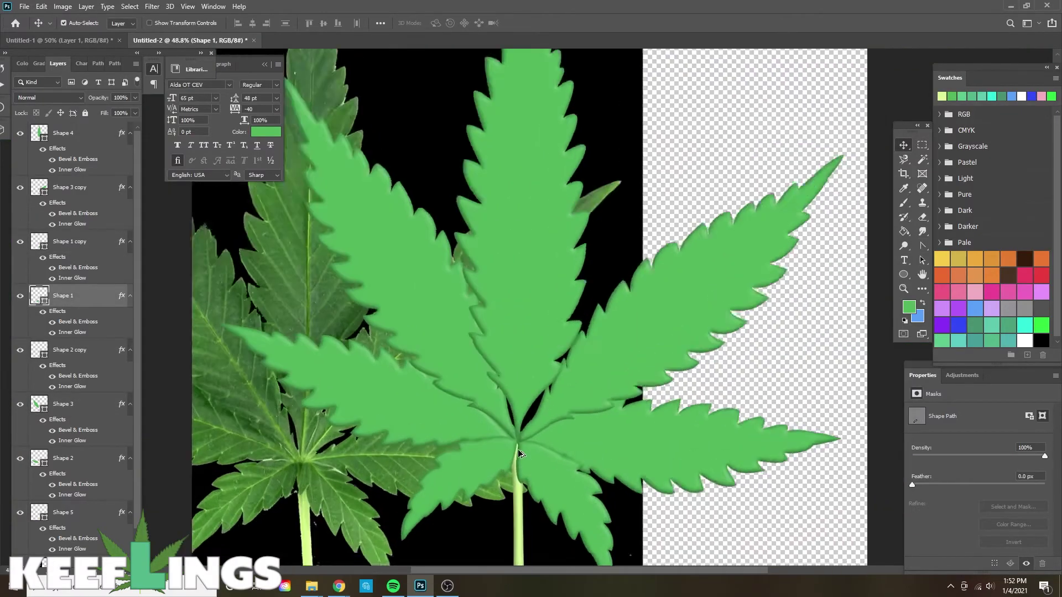
# Set the Pen tool to no fill and a 1 px stroke in #3d8443, and begin a line at the leaflets' junction
pyautogui.scroll(1, 501, 459)
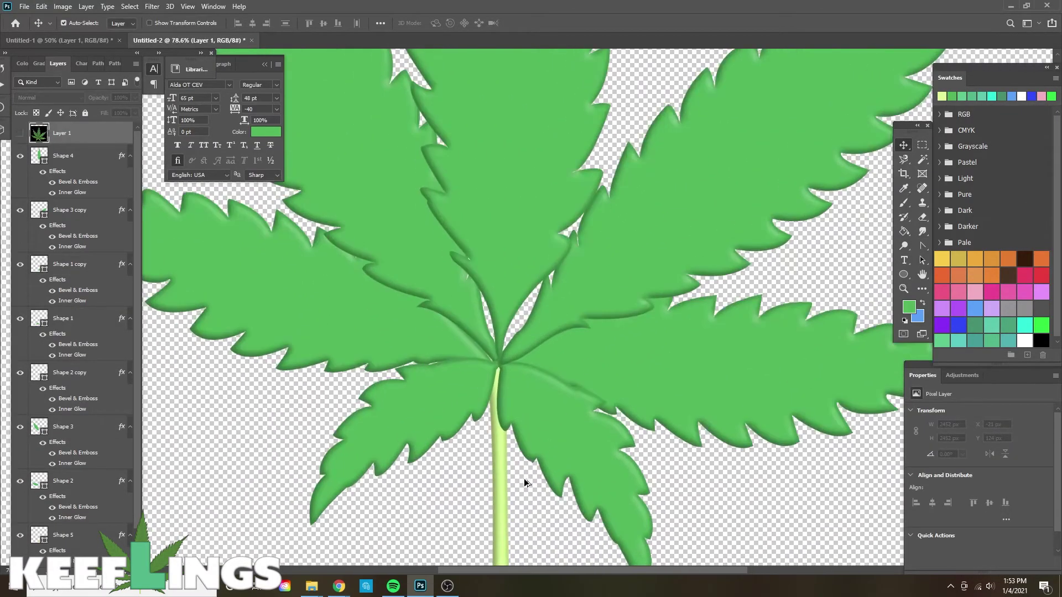
pyautogui.scroll(-5, 523, 479)
pyautogui.scroll(6, 514, 360)
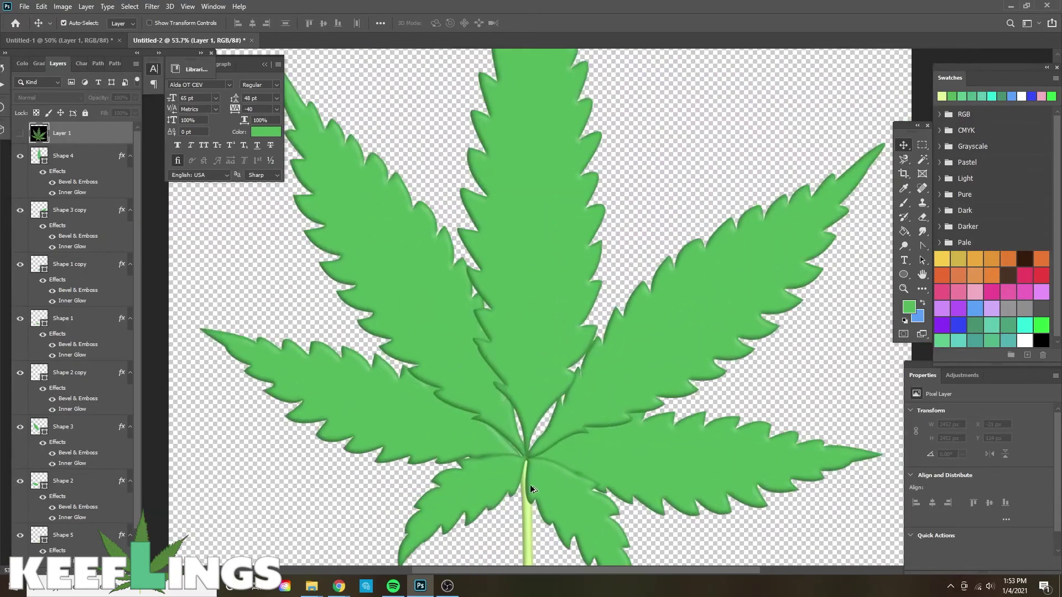
pyautogui.rightClick(930, 245)
pyautogui.click(966, 248)
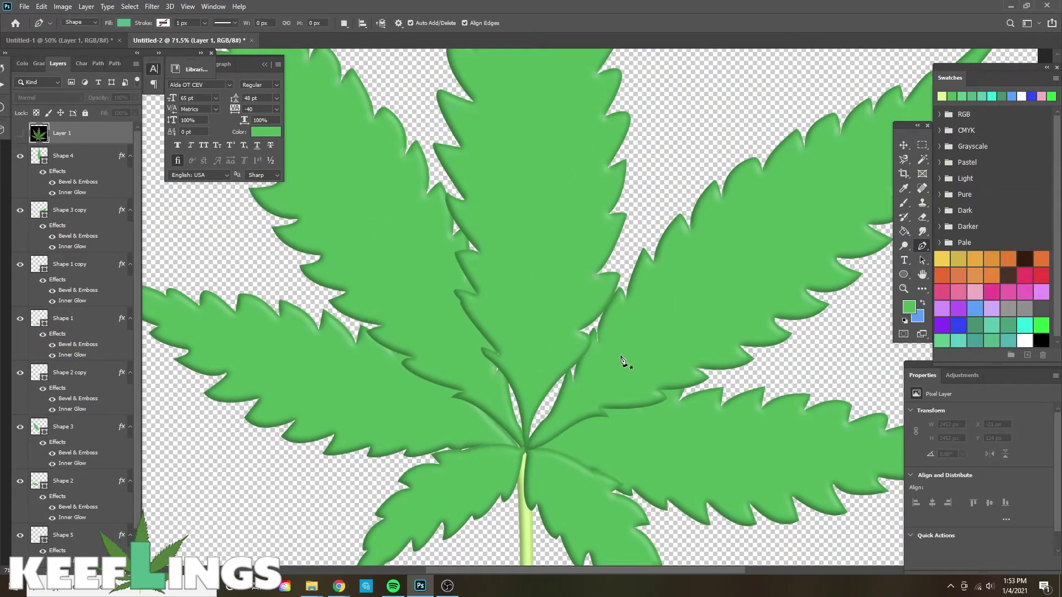
pyautogui.click(123, 22)
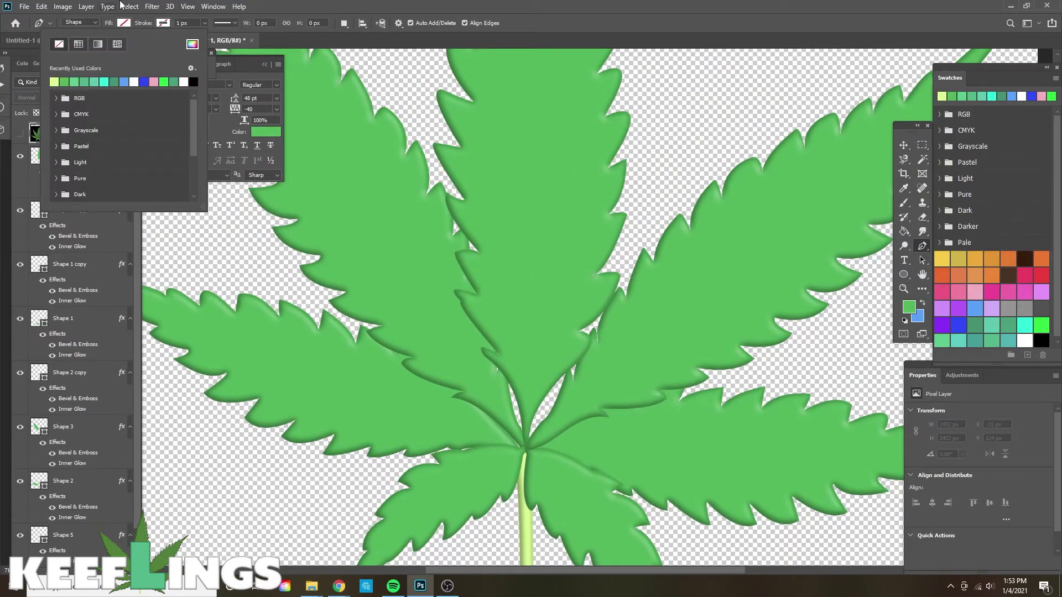
pyautogui.click(162, 23)
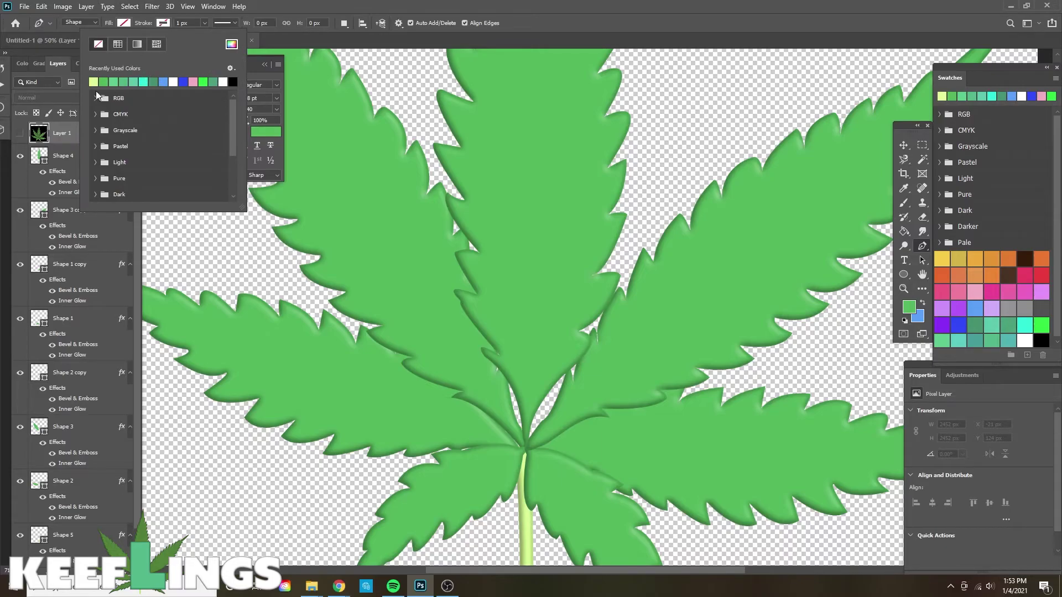
pyautogui.click(231, 46)
pyautogui.click(531, 317)
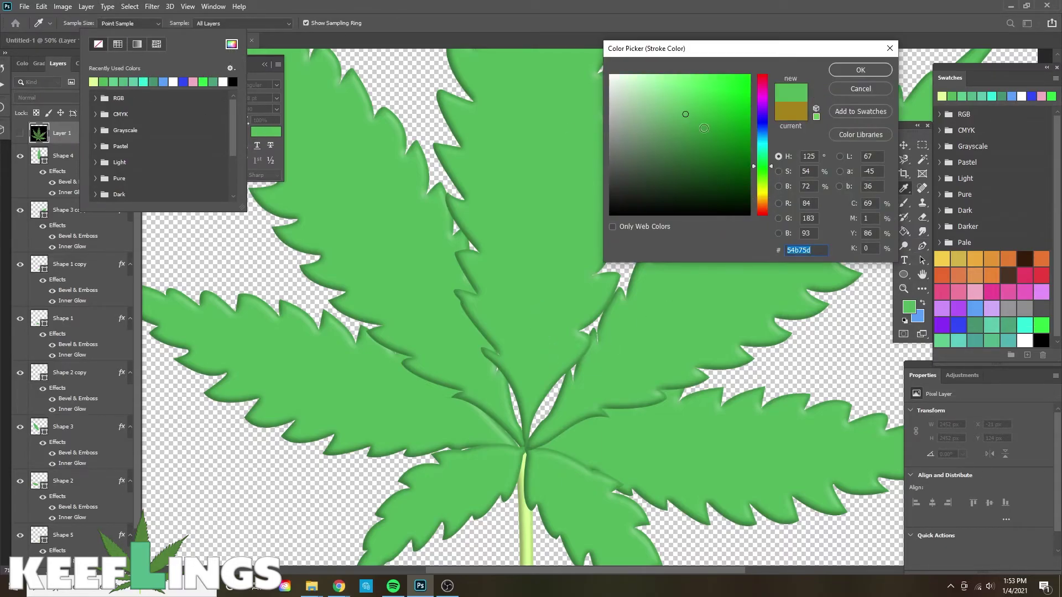
pyautogui.click(685, 142)
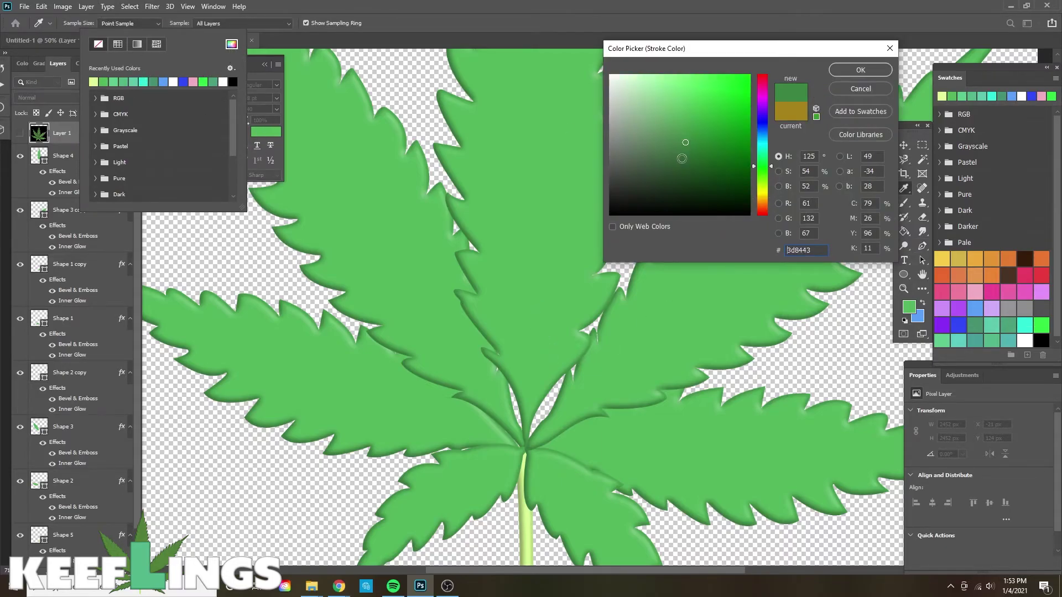
pyautogui.click(859, 74)
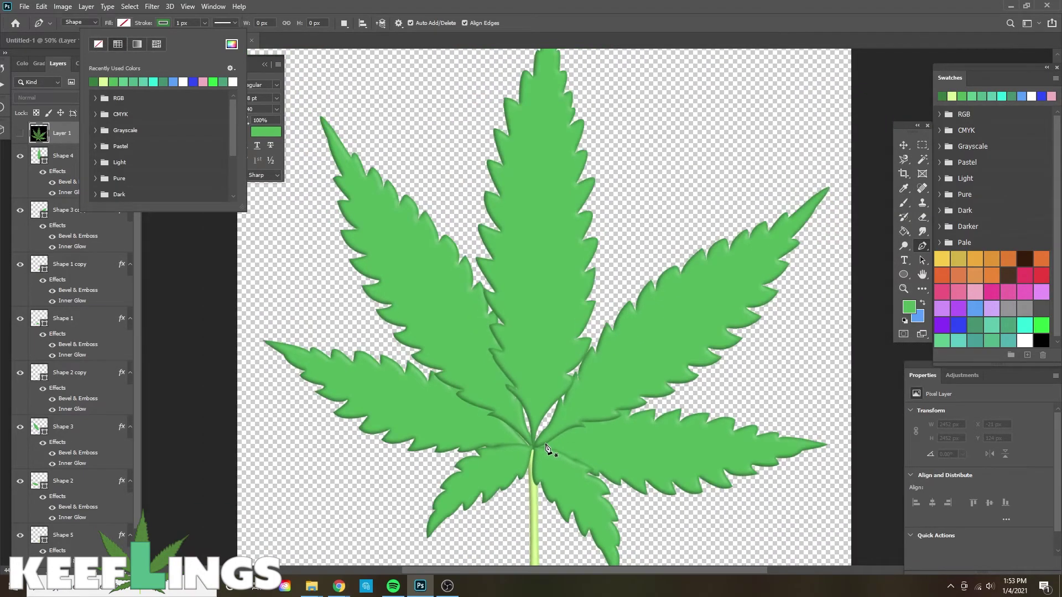
pyautogui.click(535, 436)
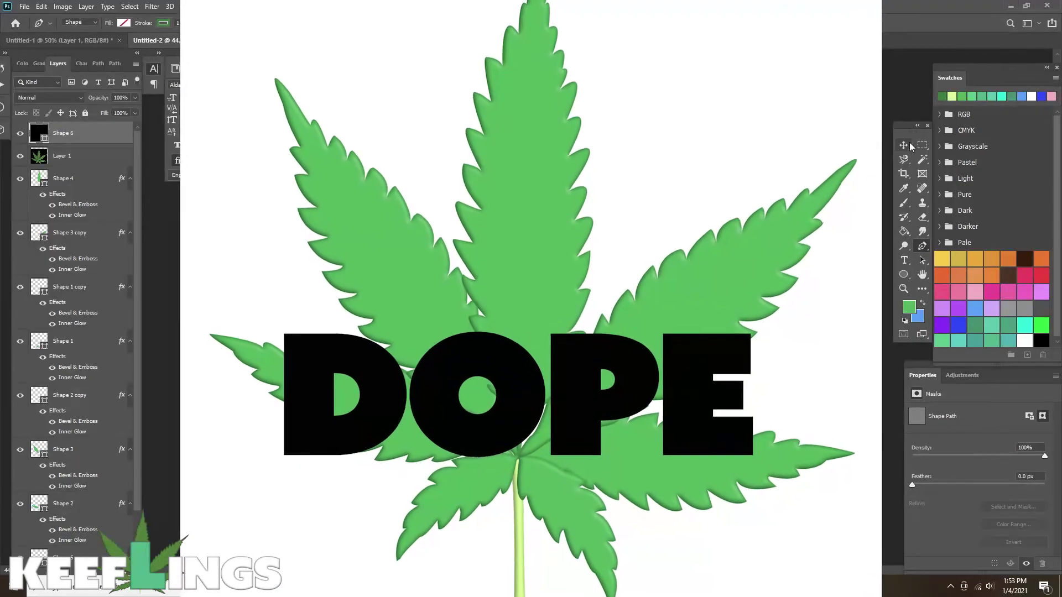
# Hide the reference photo layer and move it down the layer stack to below Shape 3
pyautogui.click(903, 144)
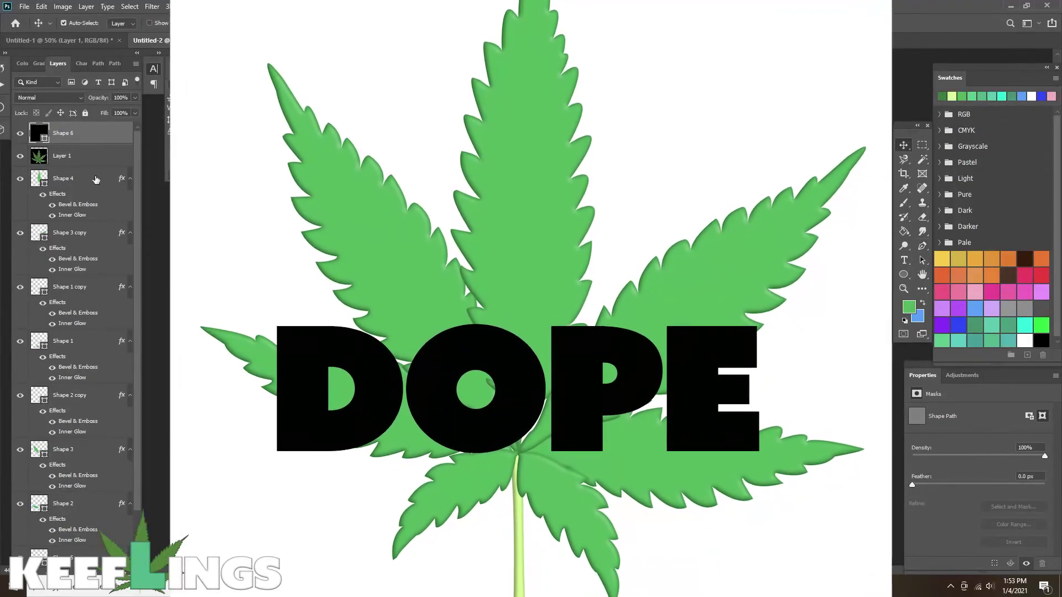
pyautogui.click(20, 156)
pyautogui.moveTo(105, 158); pyautogui.dragTo(117, 442)
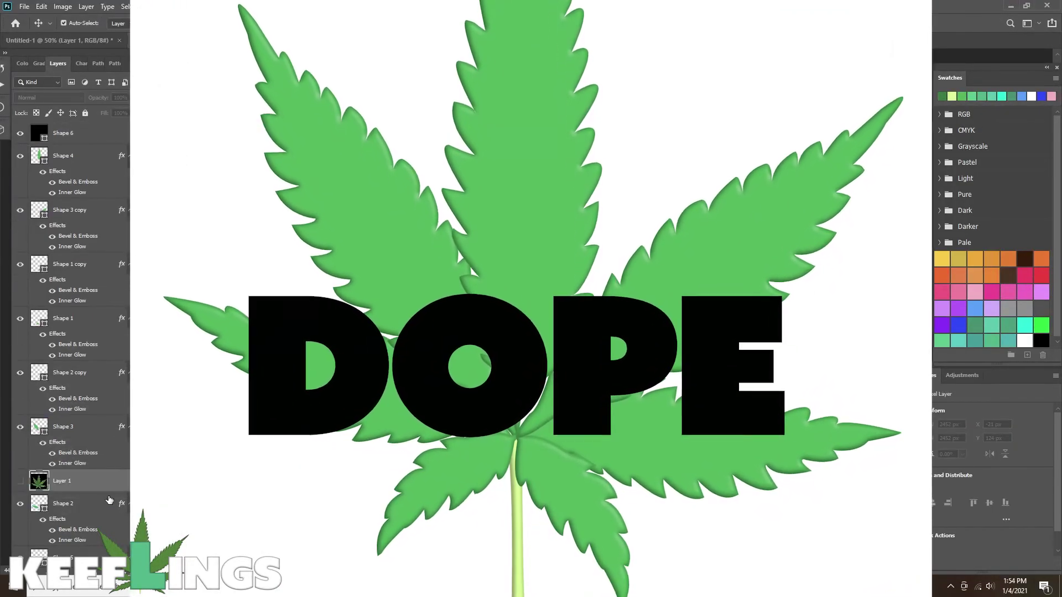